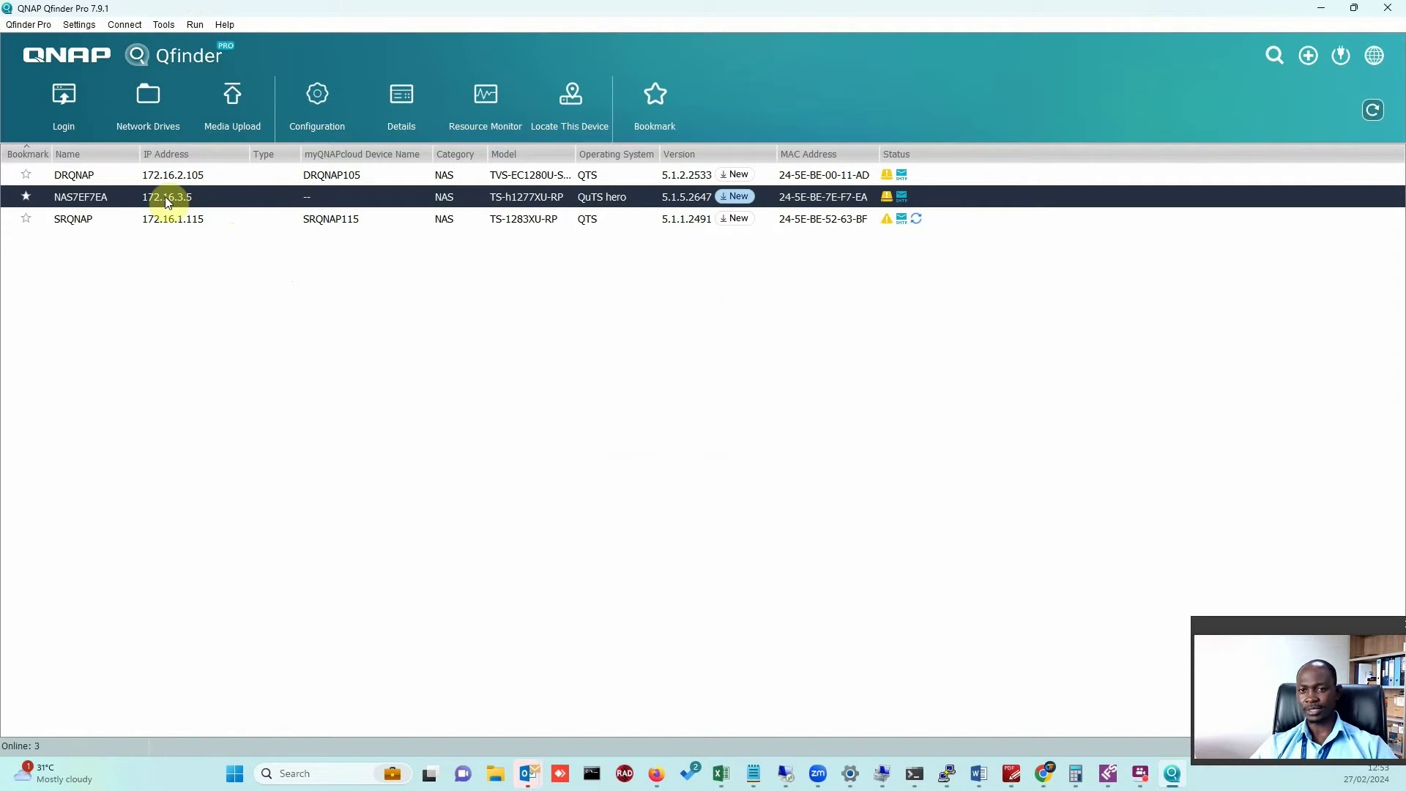
# Open the Configuration login for NAS7EF7EA (172.16.3.5) and check the admin username and password fields.
pyautogui.click(329, 128)
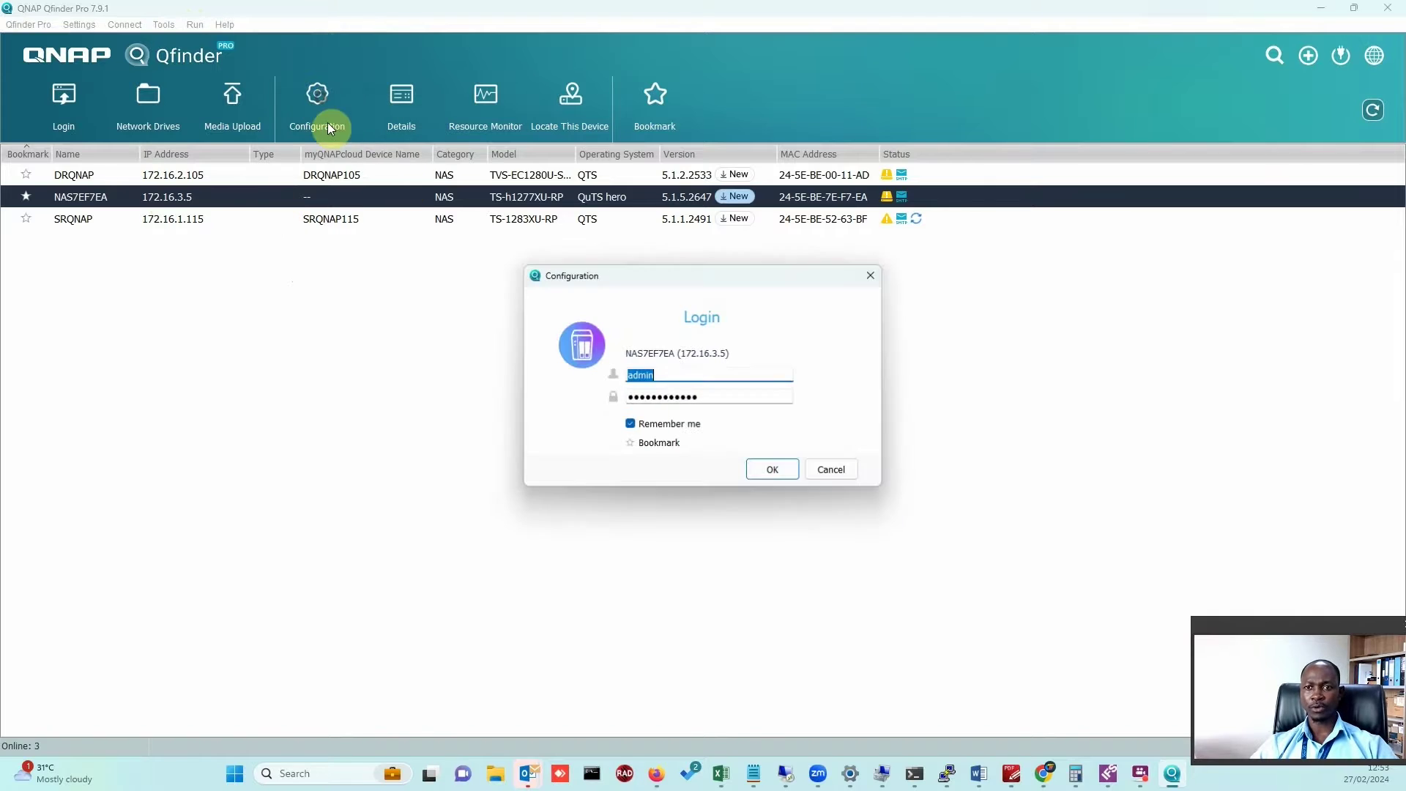
pyautogui.click(672, 374)
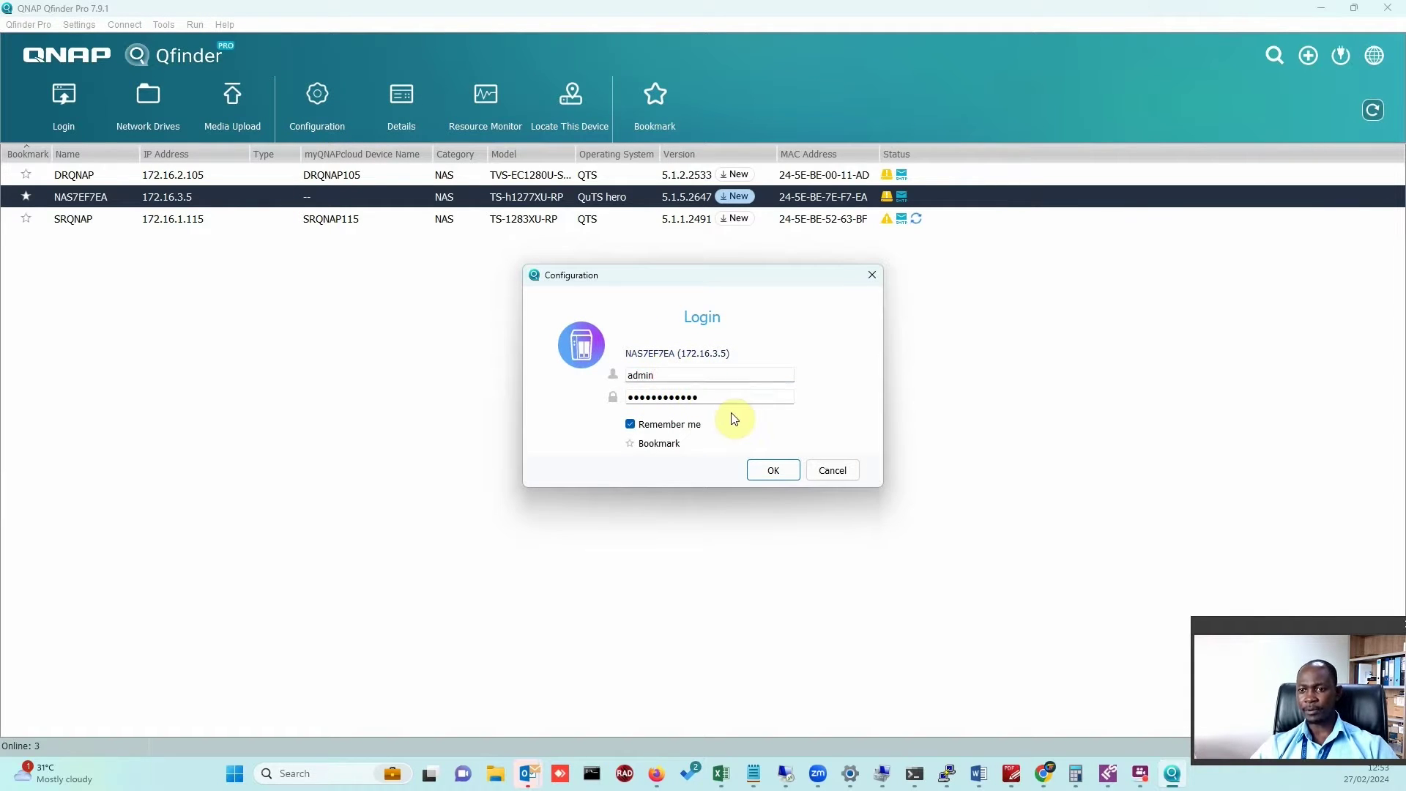
pyautogui.doubleClick(724, 396)
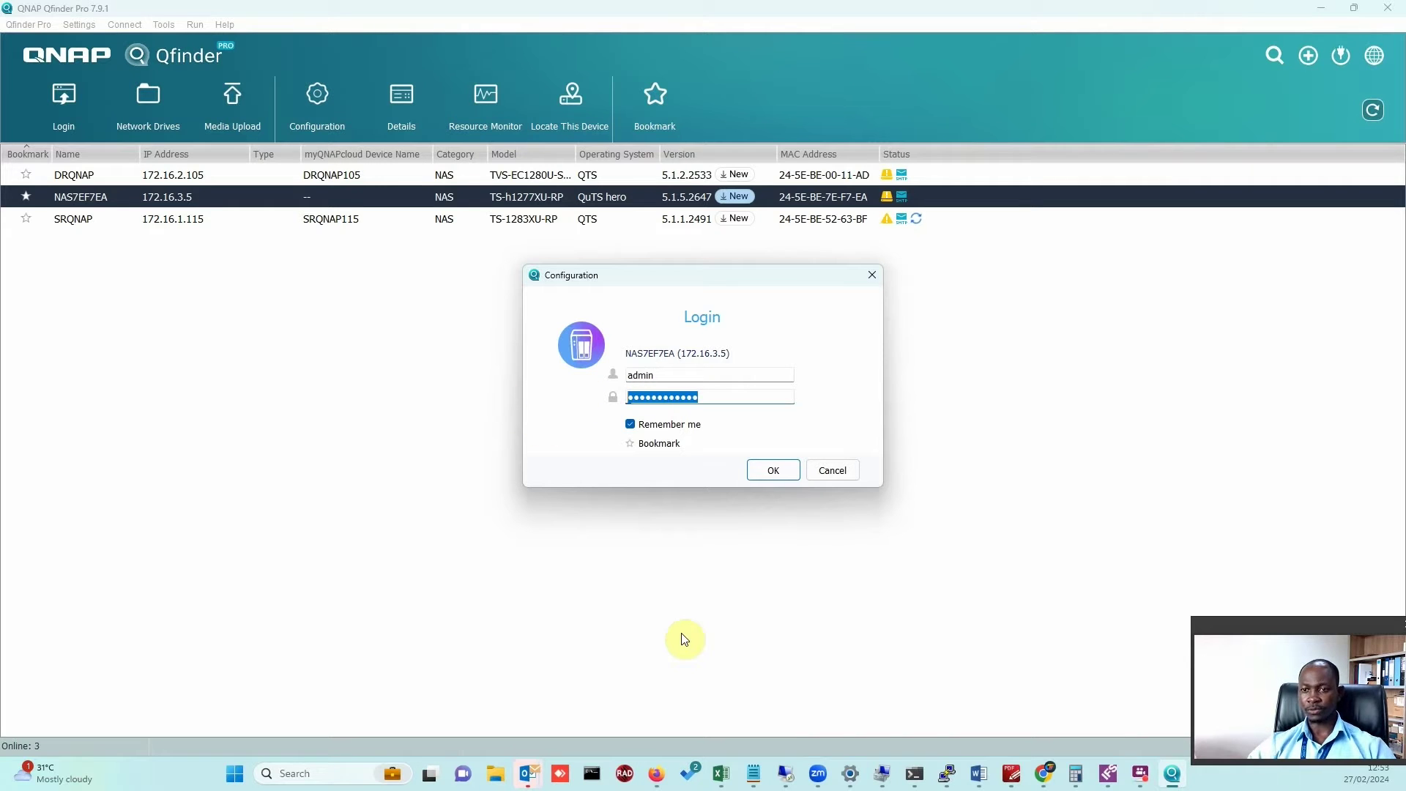
# Review the Notepad note about QTS 4.4.2 or later and all QuTS hero versions, then return to Qfinder Pro.
pyautogui.hotkey('alt', 'Tab')
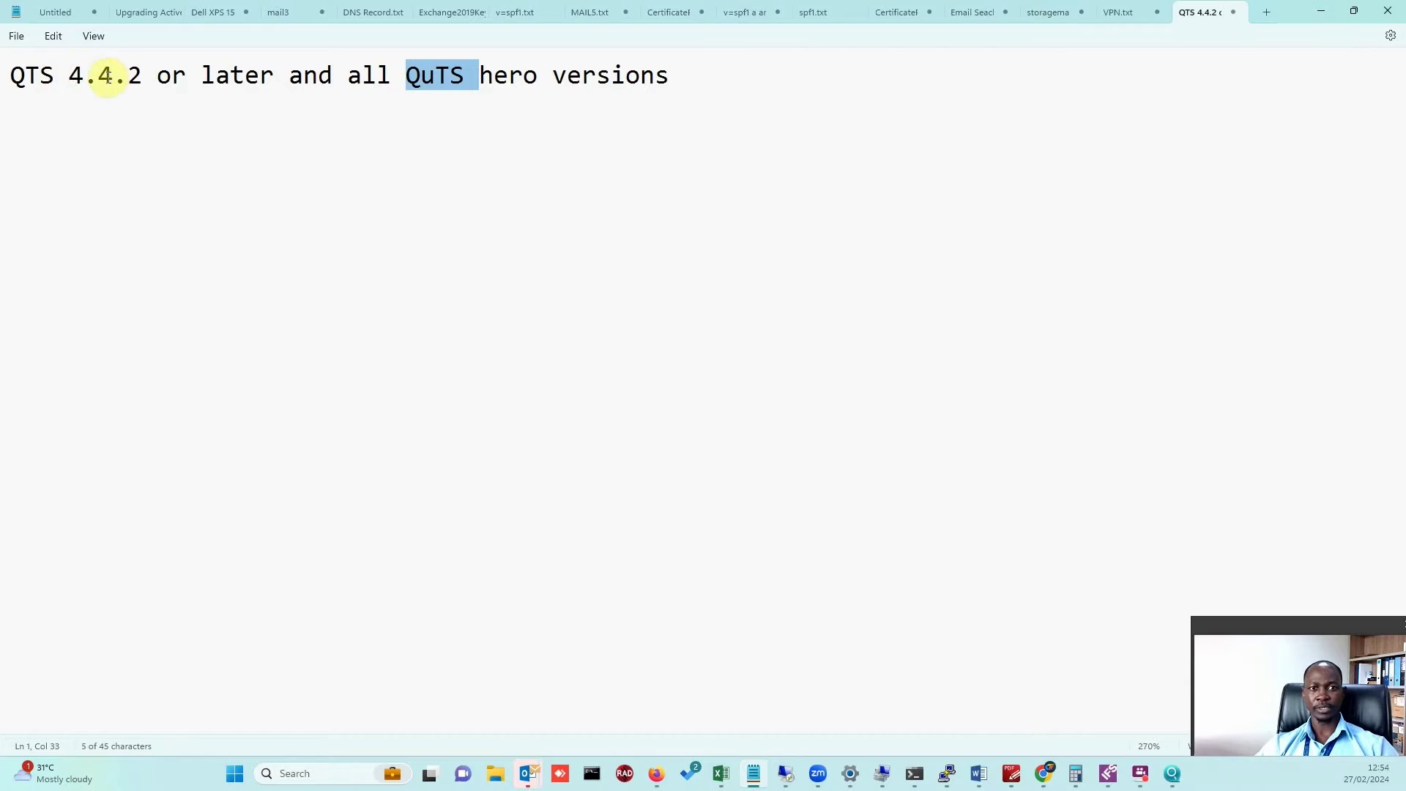
pyautogui.click(153, 76)
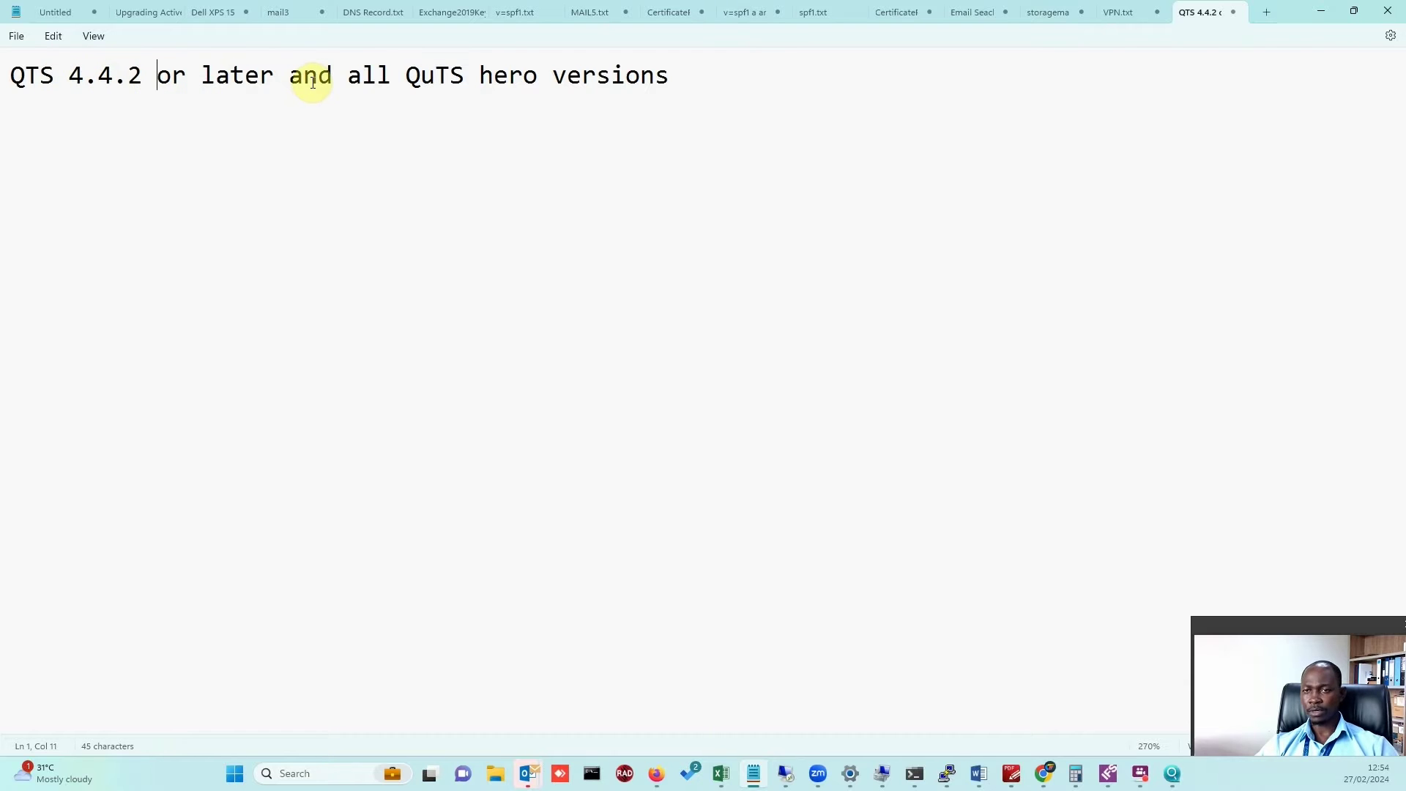
pyautogui.click(335, 77)
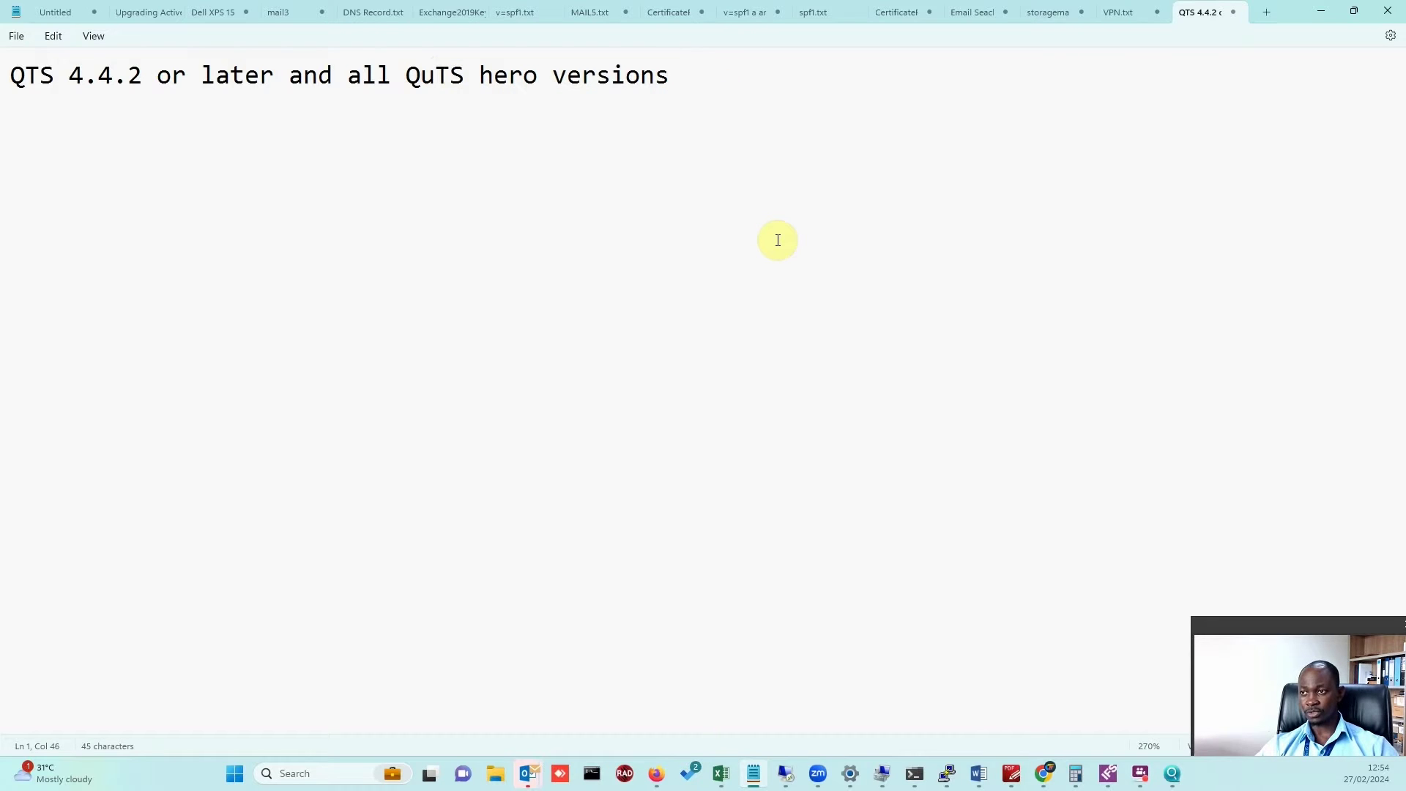
pyautogui.hotkey('alt', 'Tab')
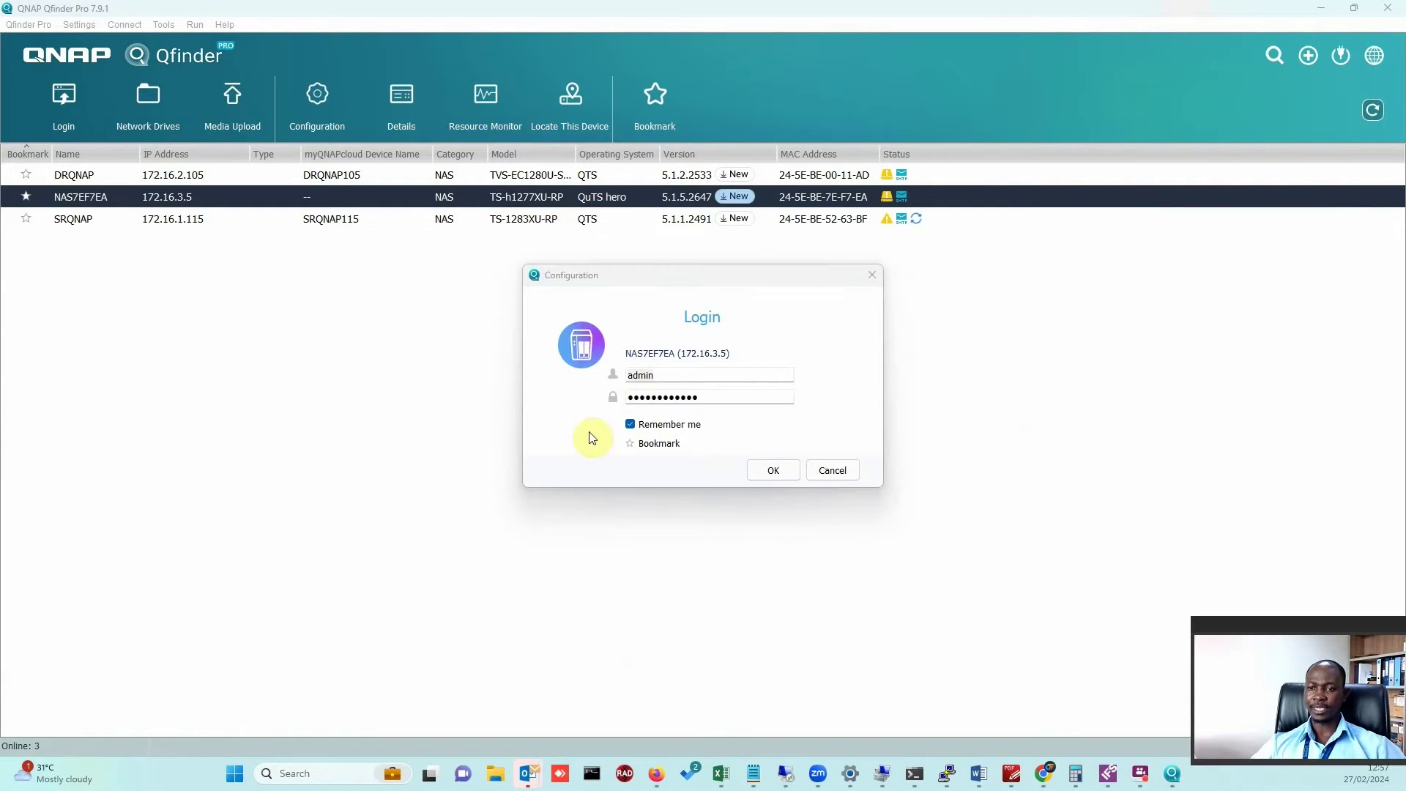
# Look up the MAC address on switch port 9 with 'sh mac-address' in PuTTY and paste it into Notepad.
pyautogui.click(731, 399)
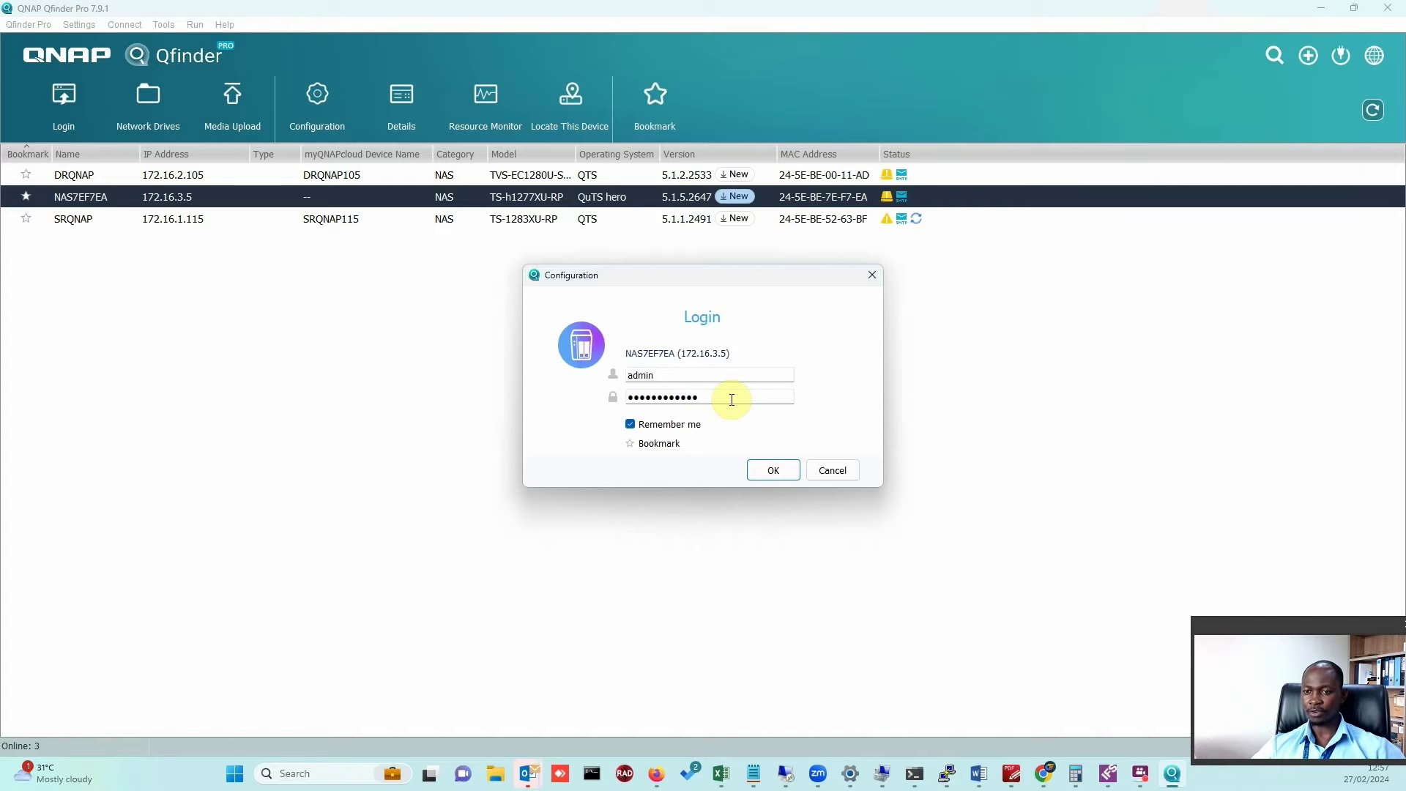
pyautogui.hotkey('alt', 'Tab')
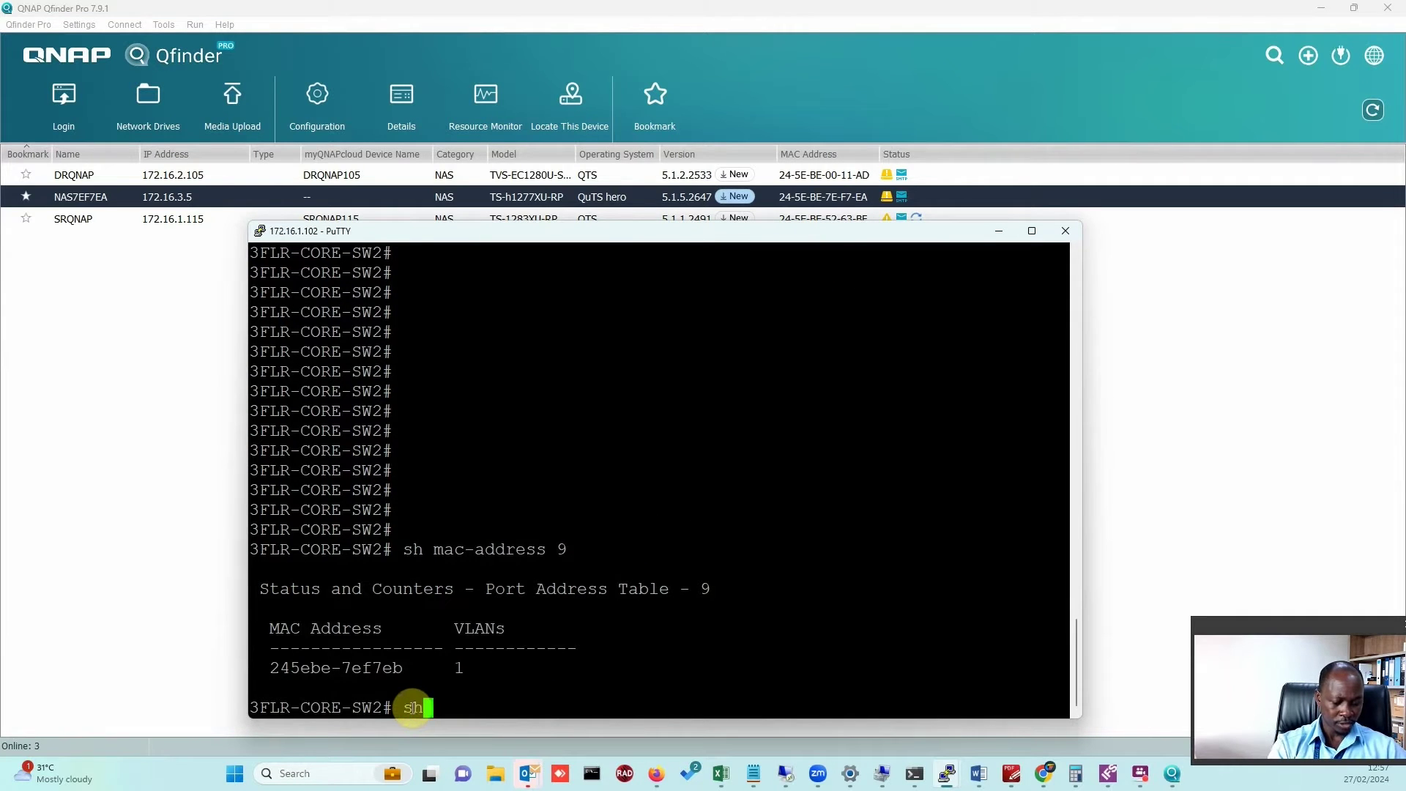
pyautogui.write('sh mac-address 9')
pyautogui.press('Return')
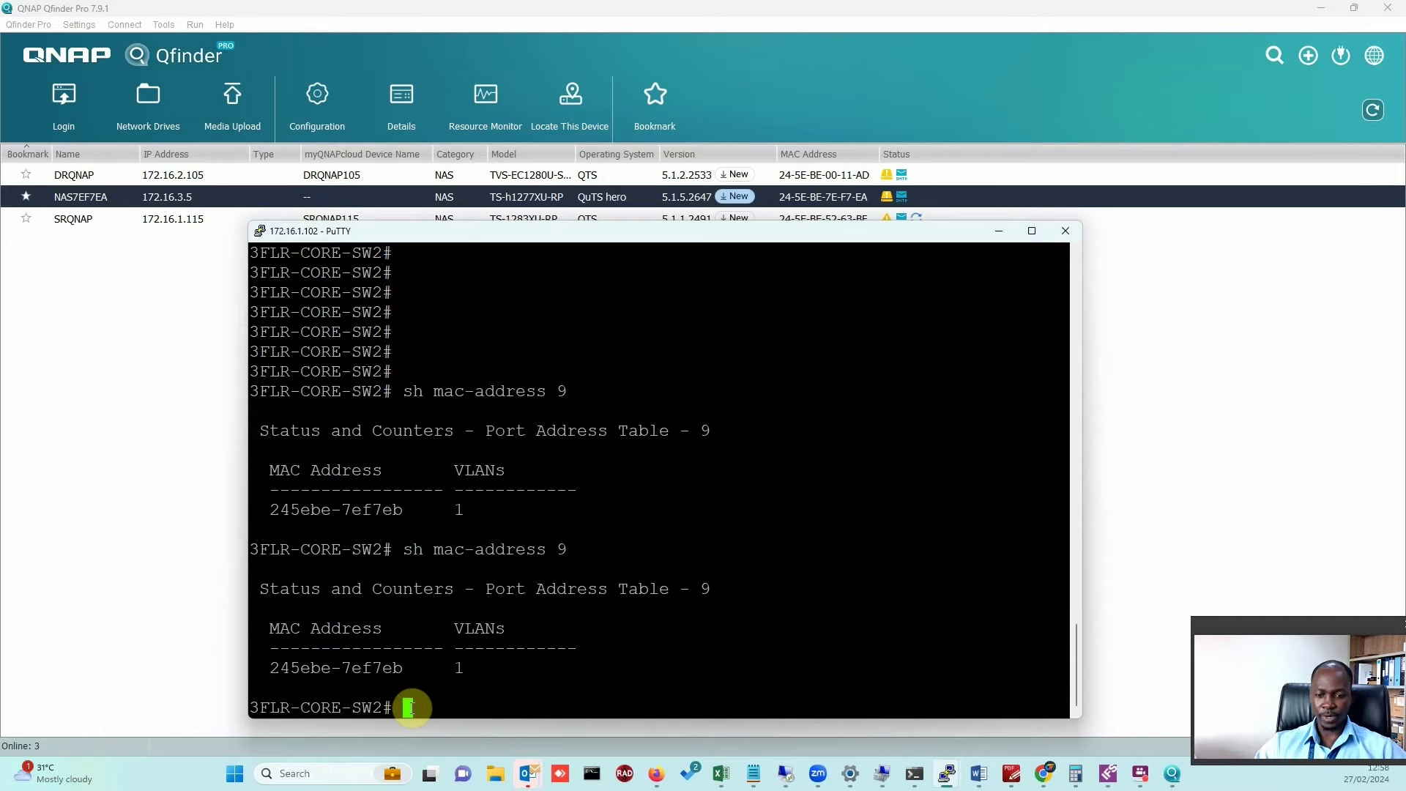
pyautogui.moveTo(271, 668); pyautogui.dragTo(397, 667)
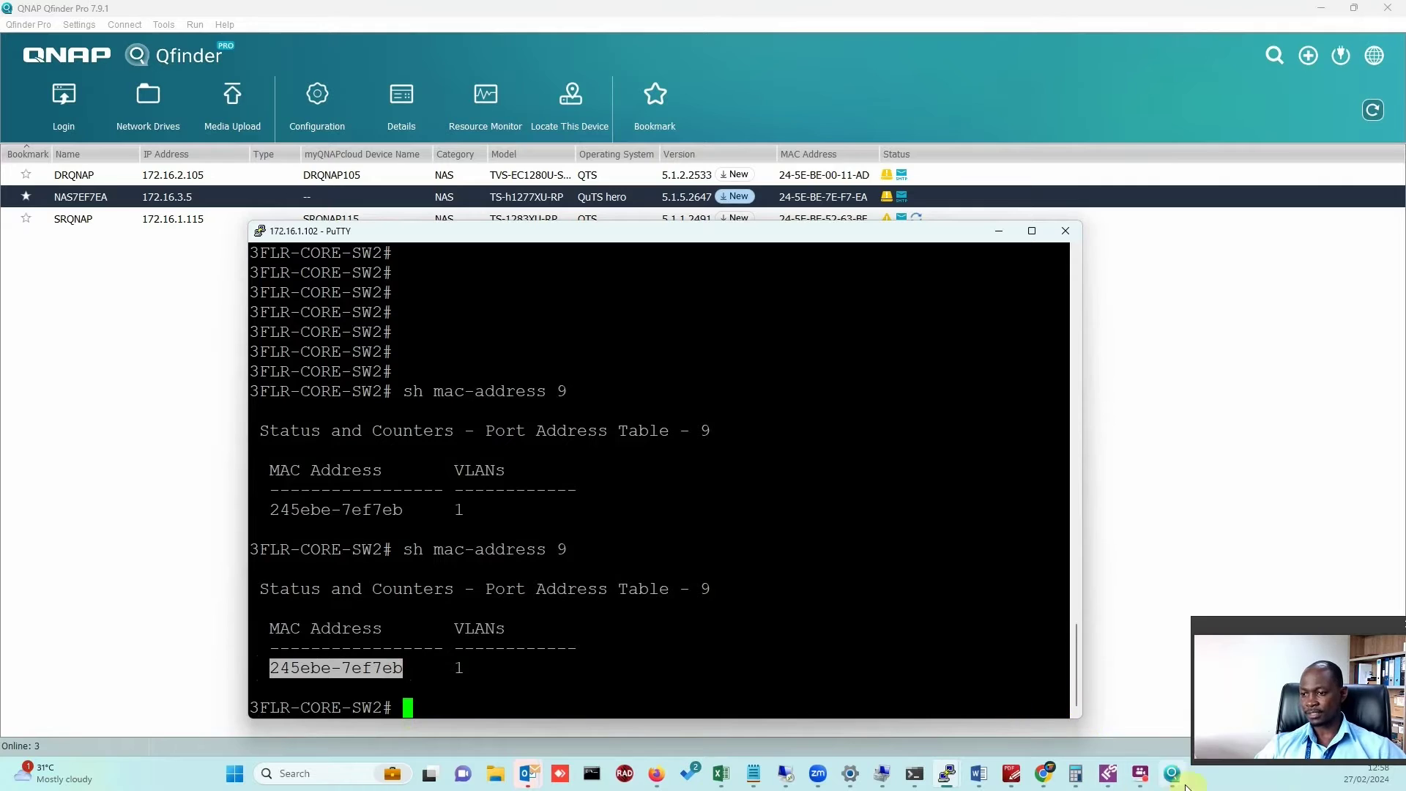
pyautogui.hotkey('alt', 'Tab')
pyautogui.rightClick(30, 135)
pyautogui.click(98, 242)
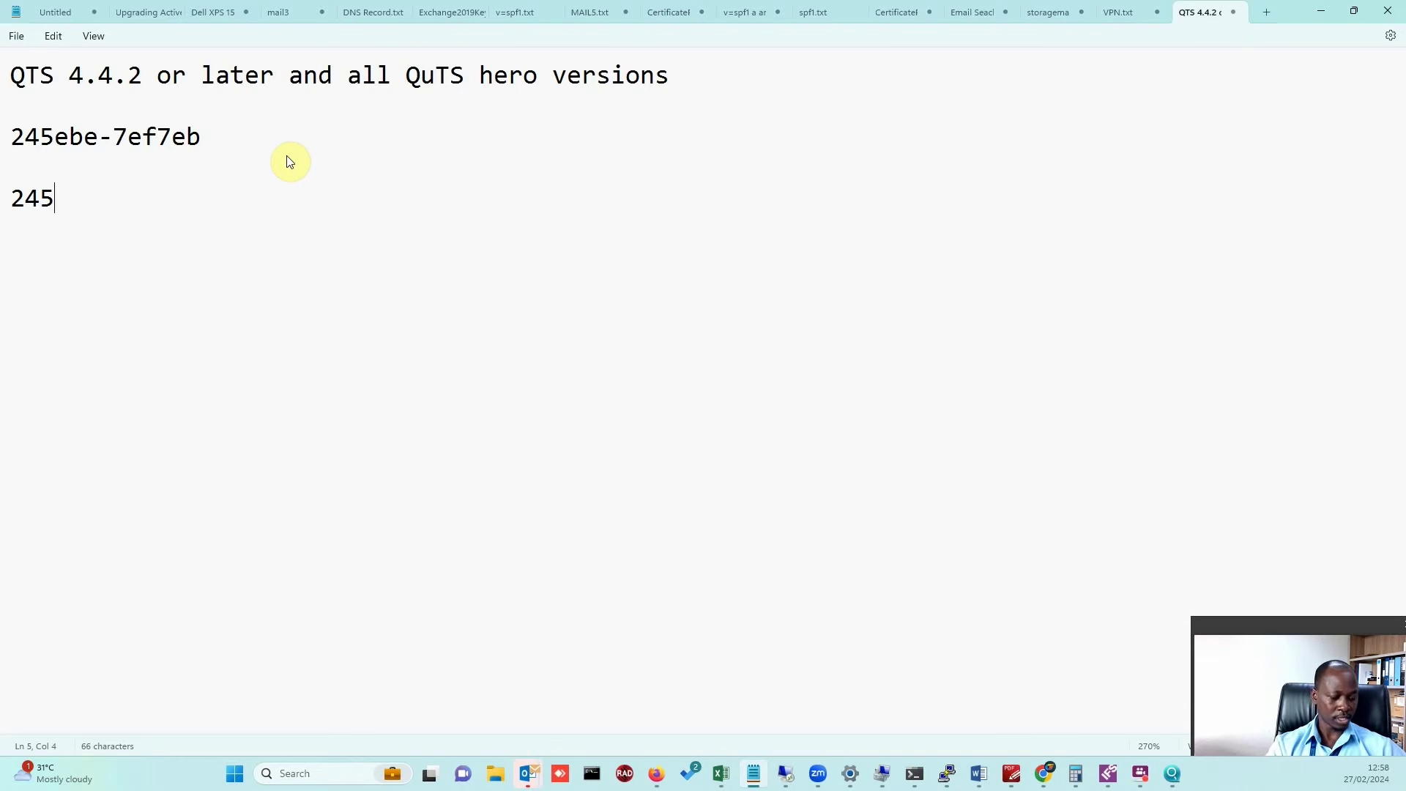
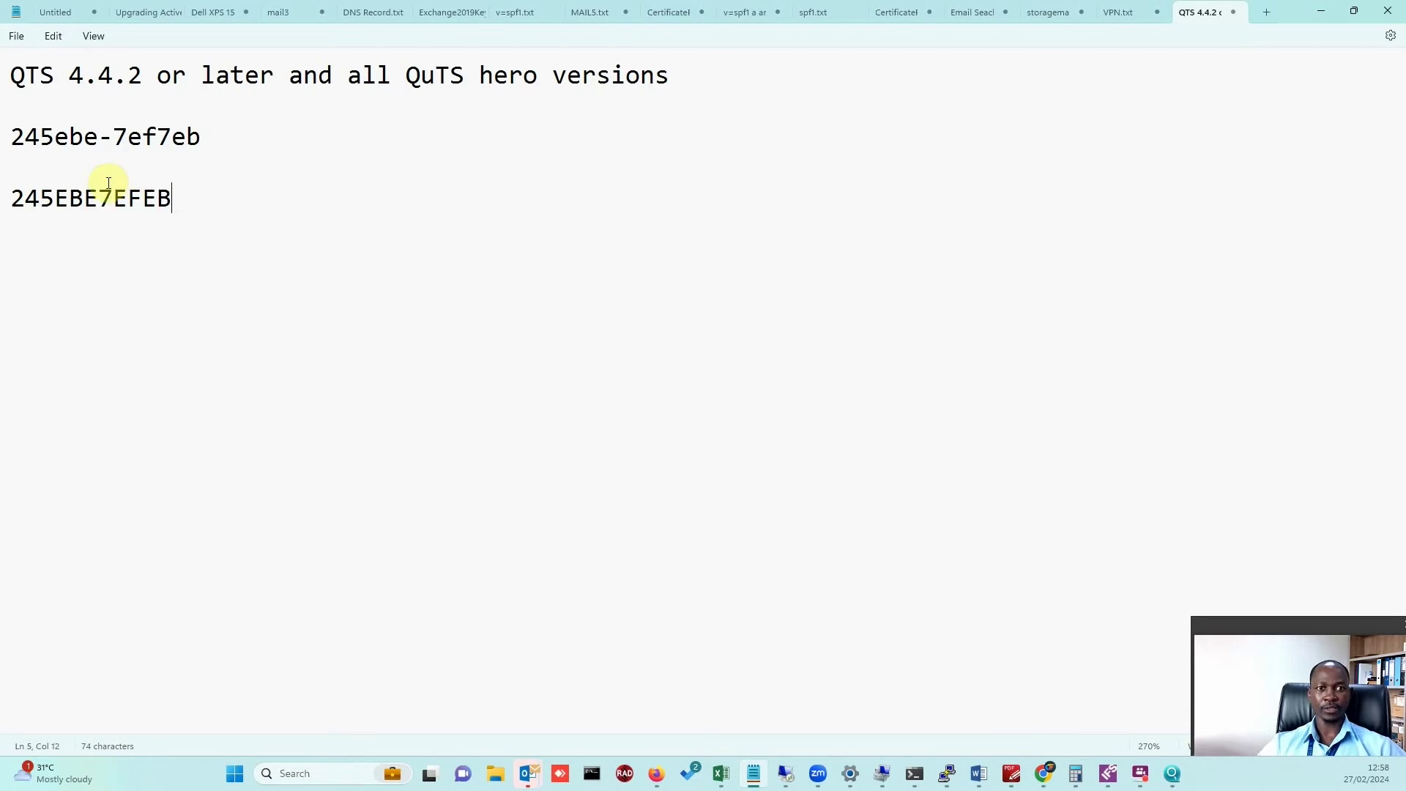
# Retype the MAC address in uppercase without the dash on a new line and copy it.
pyautogui.moveTo(173, 199); pyautogui.dragTo(3, 199)
pyautogui.rightClick(97, 199)
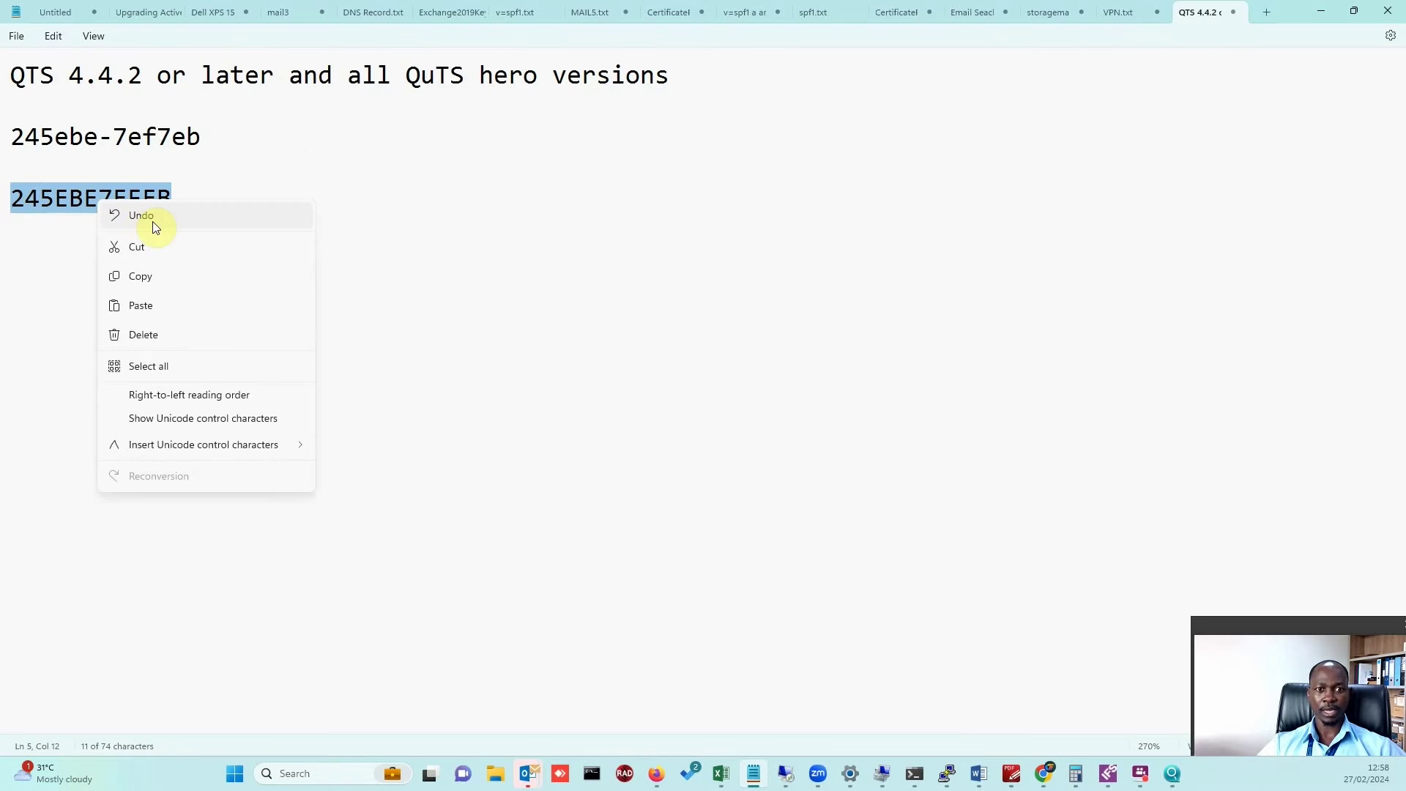
pyautogui.click(147, 278)
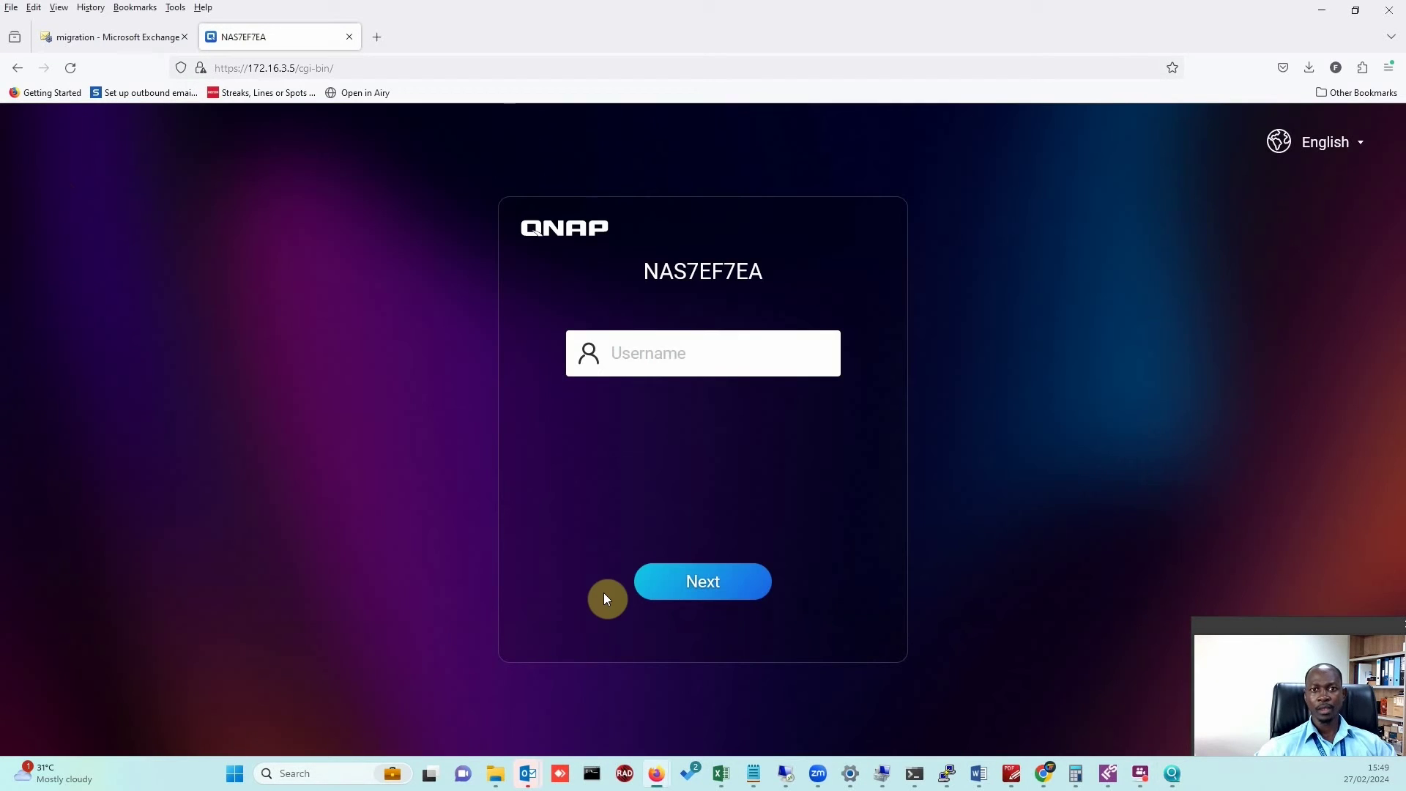
# On the NAS7EF7EA web login page, enter 'admin' as the username and submit it.
pyautogui.click(87, 254)
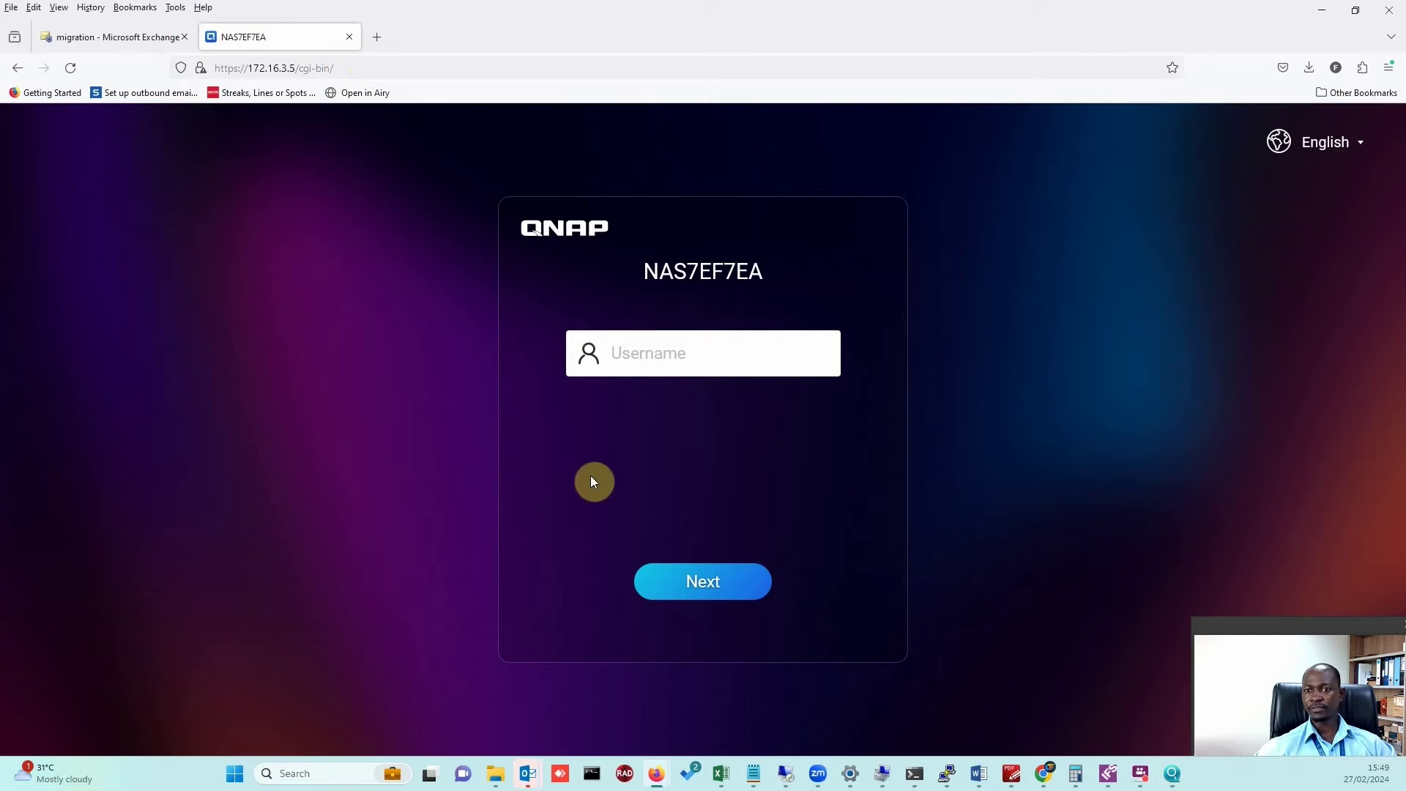
pyautogui.click(658, 361)
pyautogui.write('ADM1')
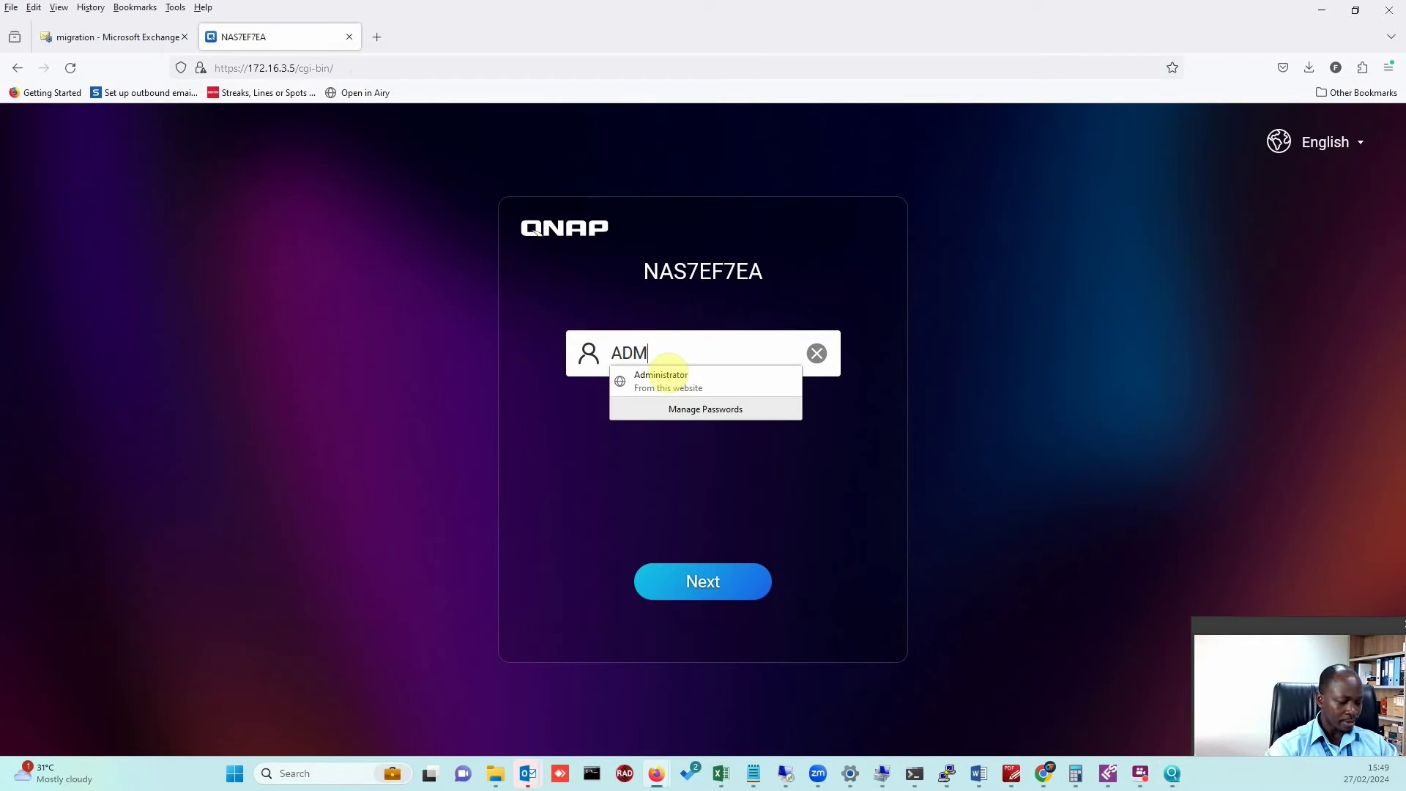
pyautogui.press('BackSpace')
pyautogui.press('BackSpace')
pyautogui.press('BackSpace')
pyautogui.press('BackSpace')
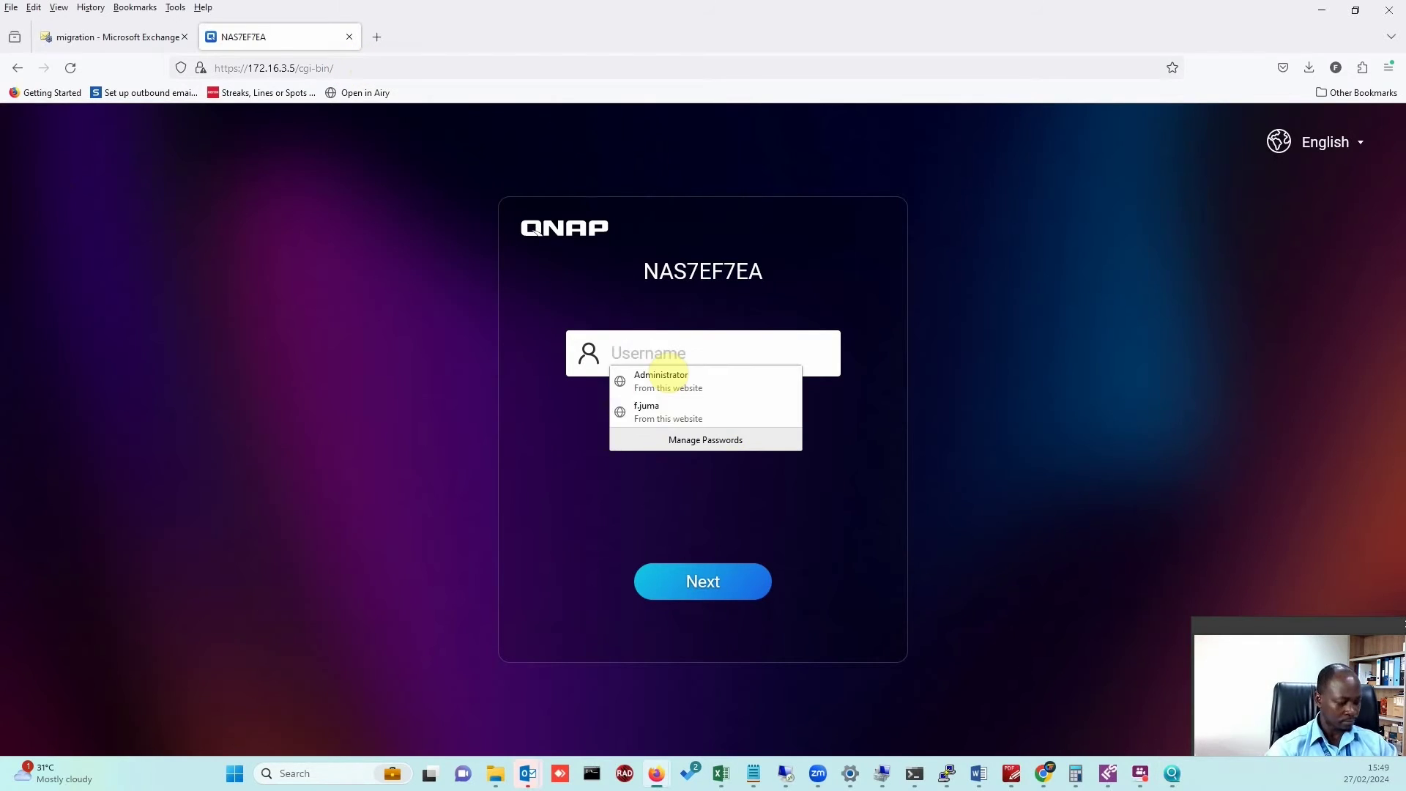
pyautogui.write('admin')
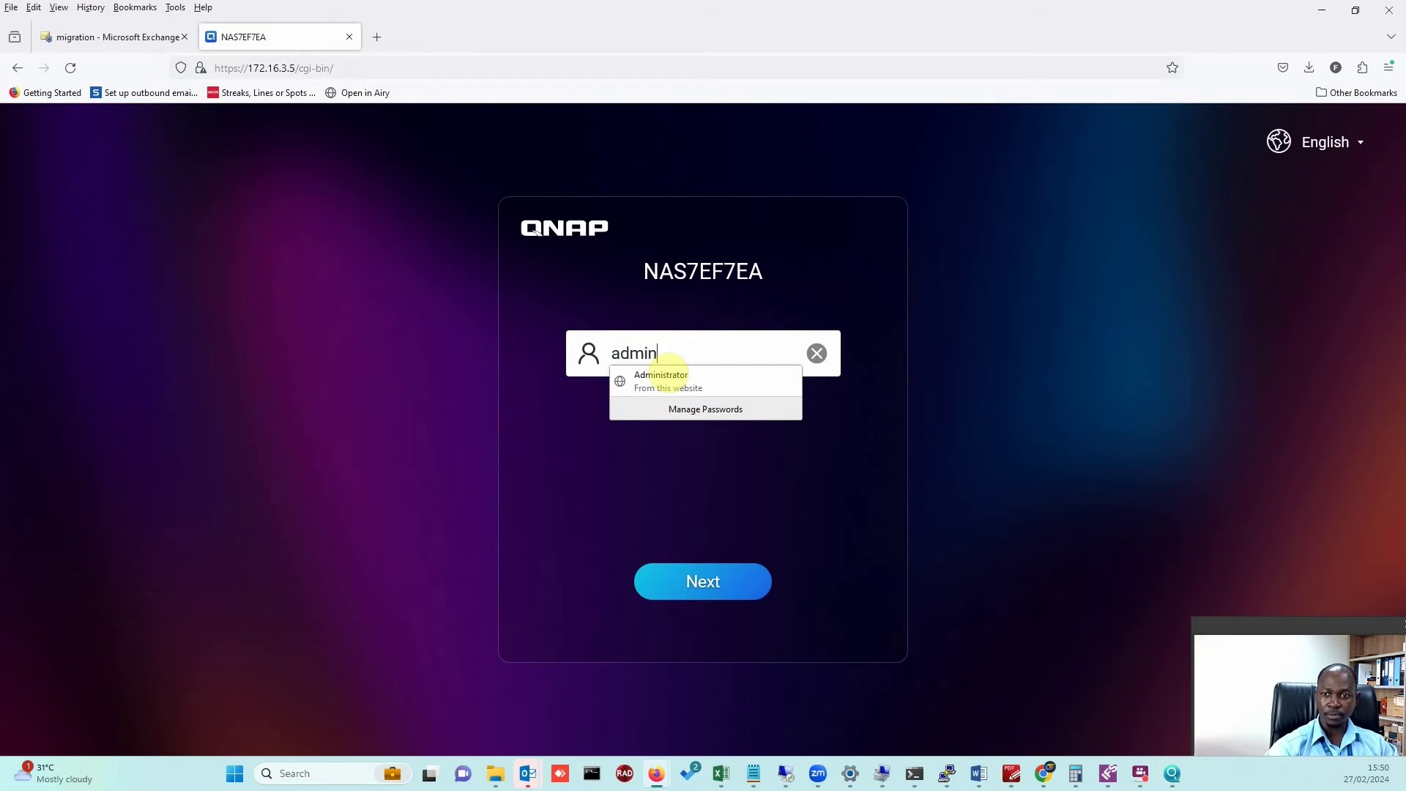
pyautogui.press('Return')
# Select and copy the uppercase MAC-address line from the Notepad note.
pyautogui.hotkey('alt', 'Tab')
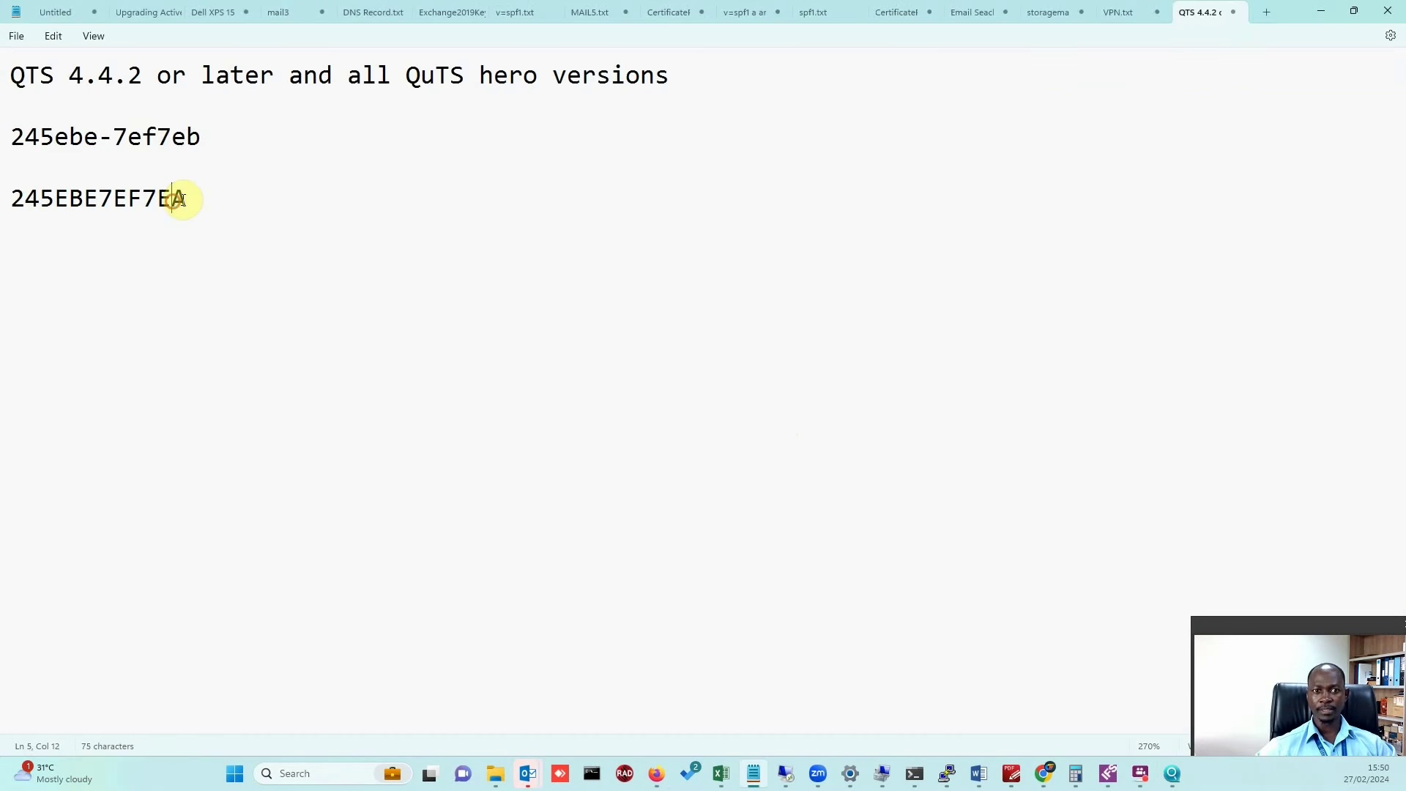
pyautogui.moveTo(188, 199); pyautogui.dragTo(17, 201)
pyautogui.rightClick(95, 198)
pyautogui.click(152, 280)
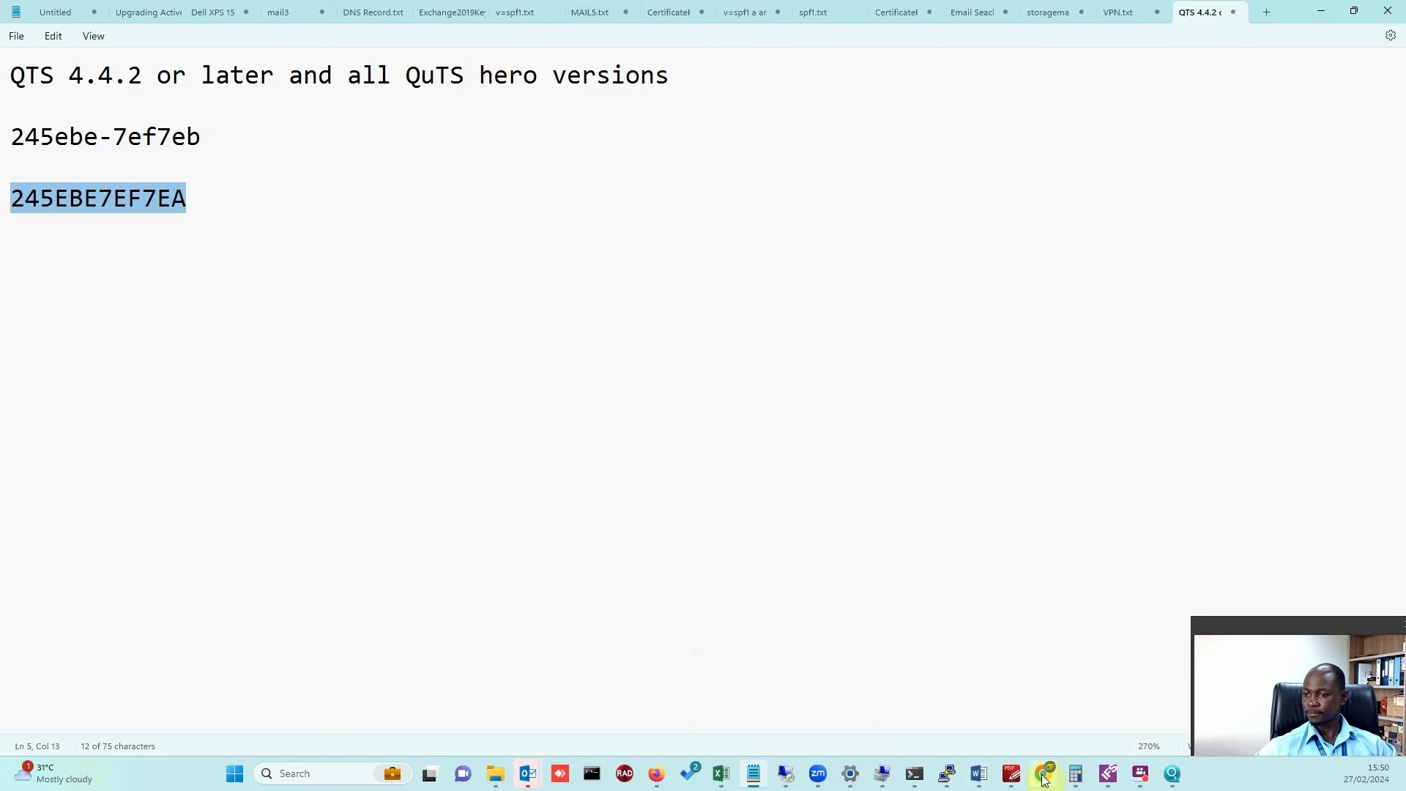
# Paste the MAC-address password, log in as admin, and dismiss Firefox's save-password prompt.
pyautogui.moveTo(656, 769)
pyautogui.click(666, 732)
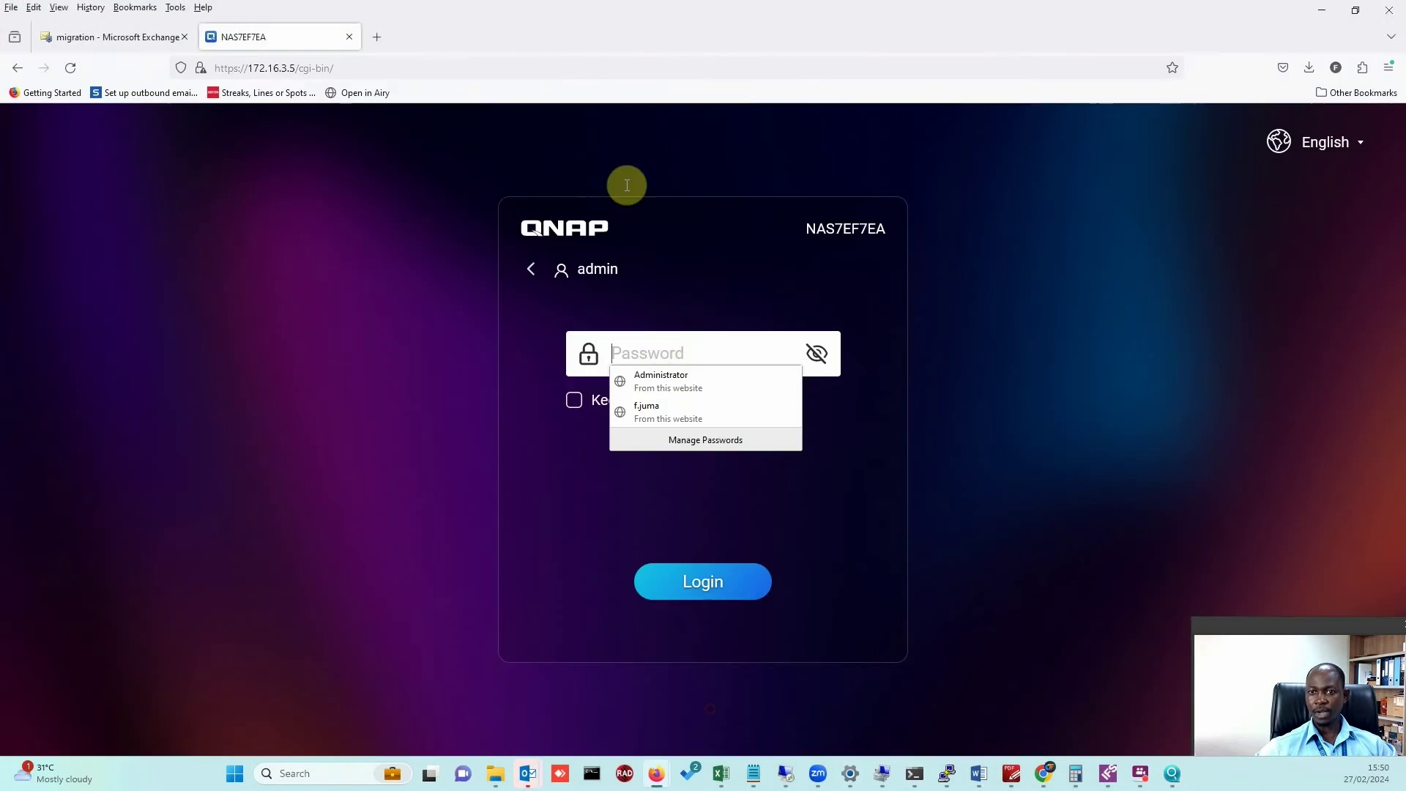
pyautogui.click(643, 352)
pyautogui.hotkey('ctrl', 'v')
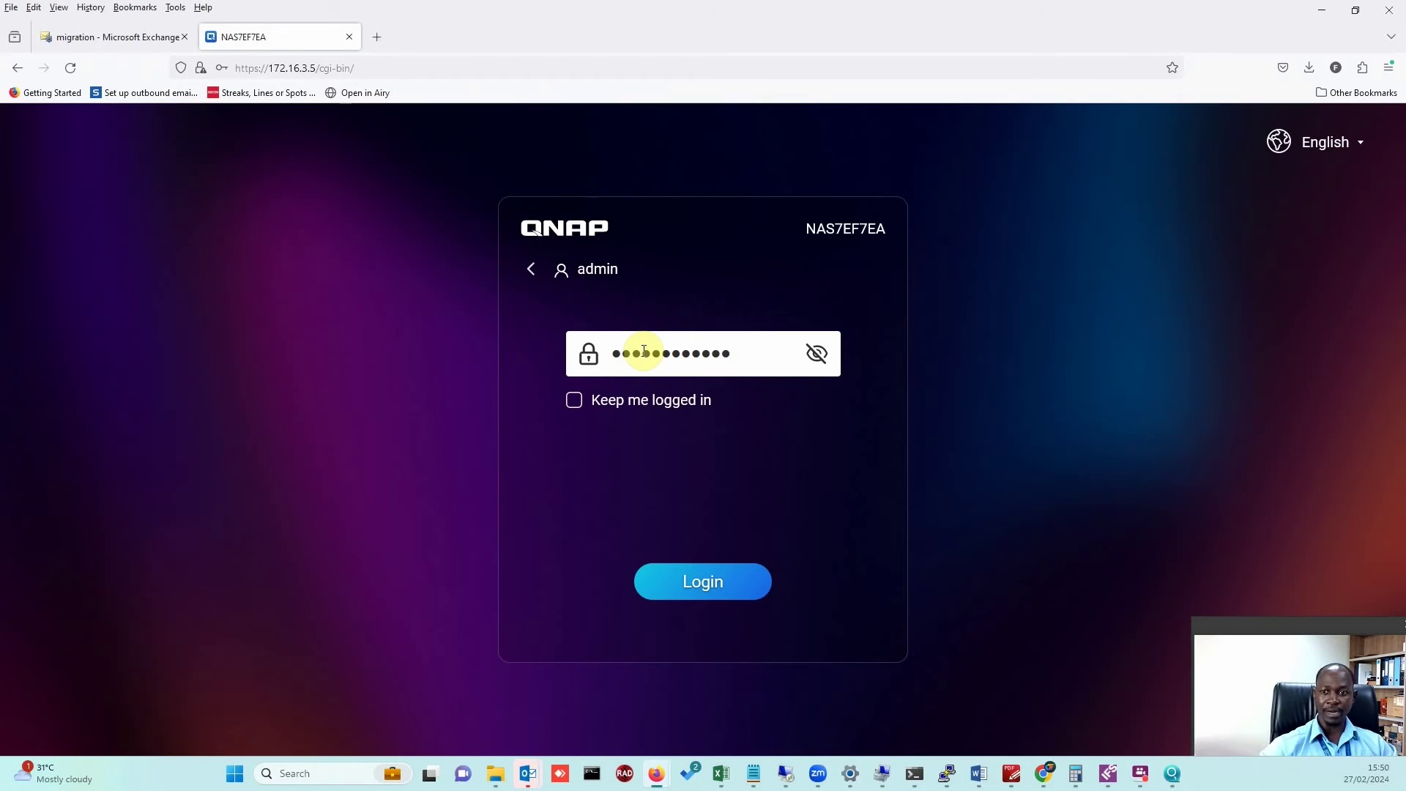
pyautogui.click(704, 590)
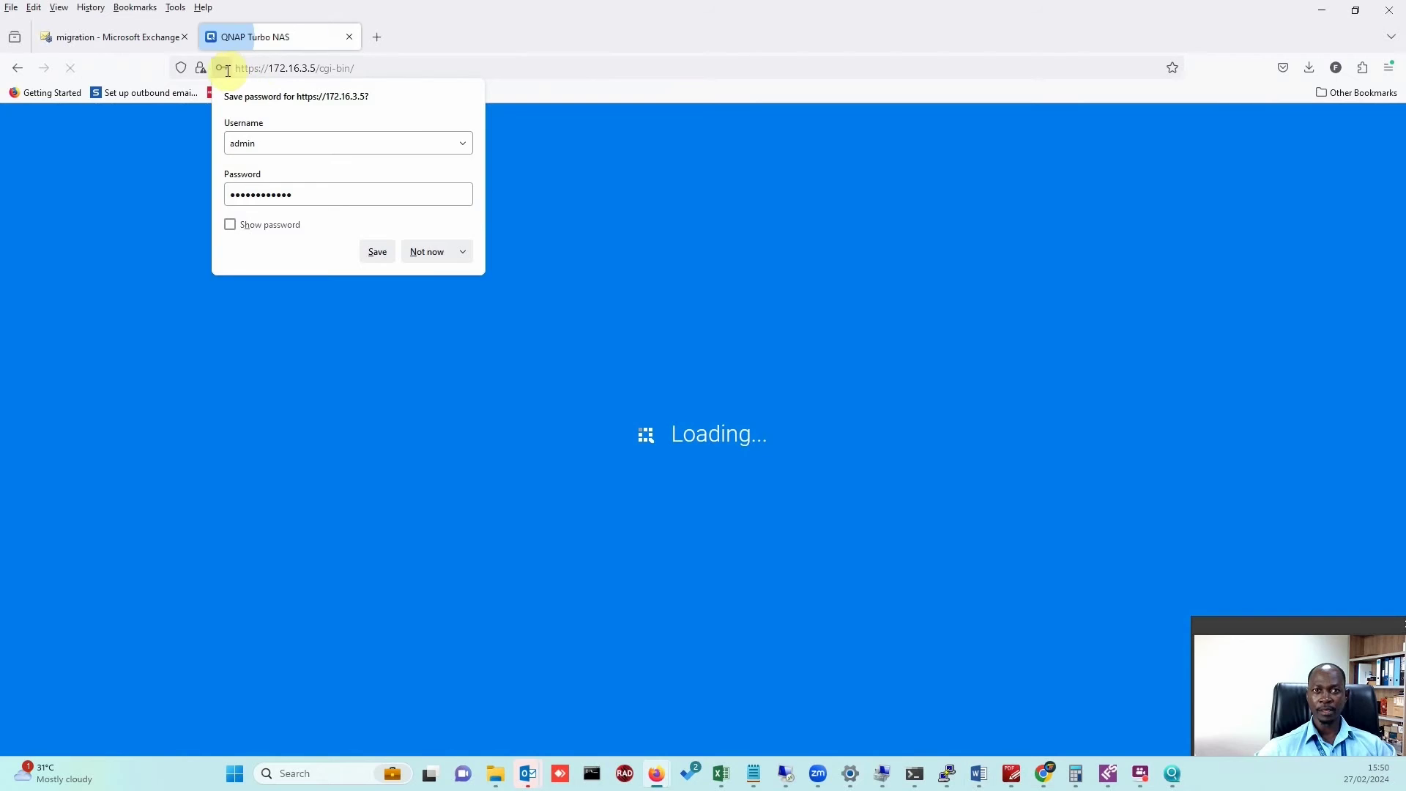
pyautogui.click(220, 67)
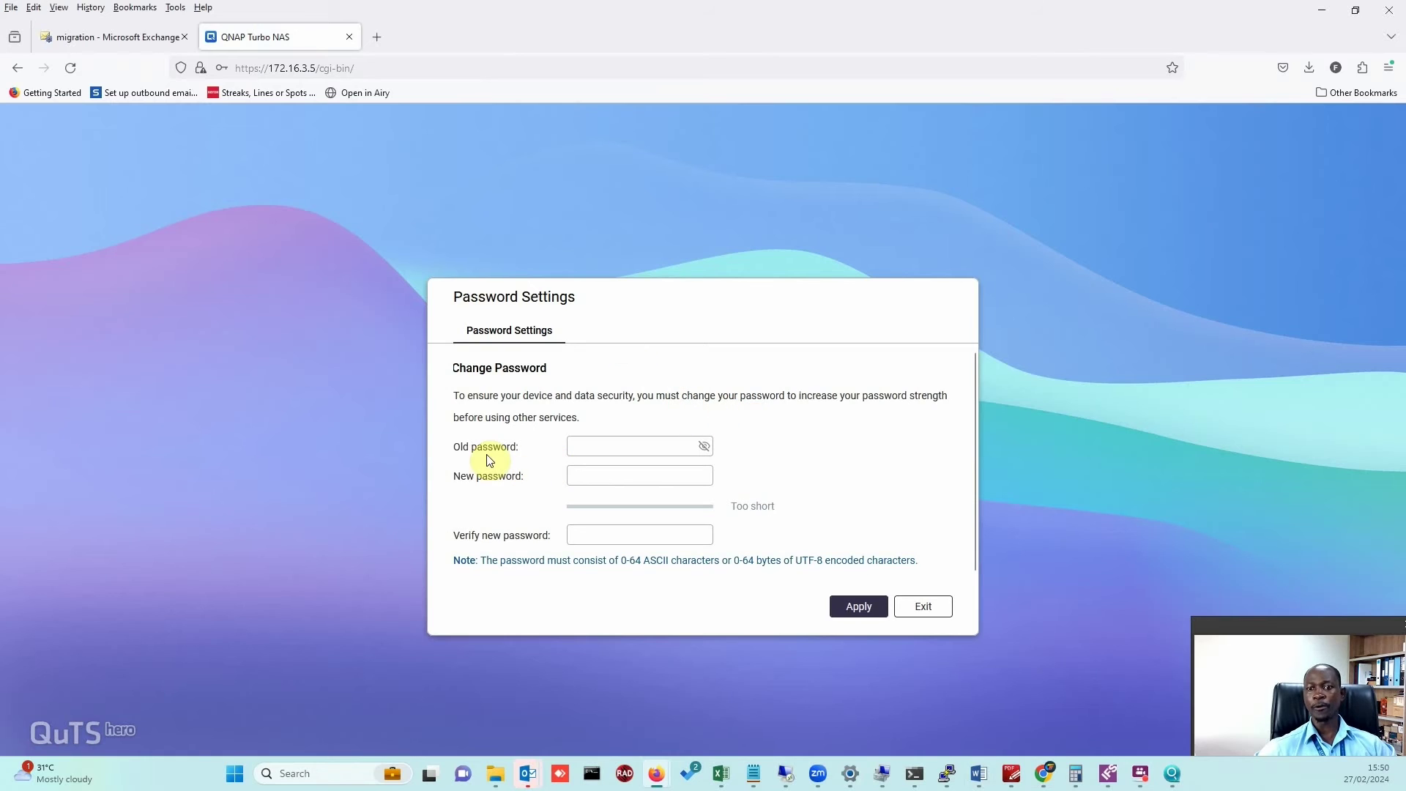
# Enter the MAC-address password as the old one, set and verify a new password, apply, and log out.
pyautogui.click(607, 453)
pyautogui.hotkey('ctrl', 'v')
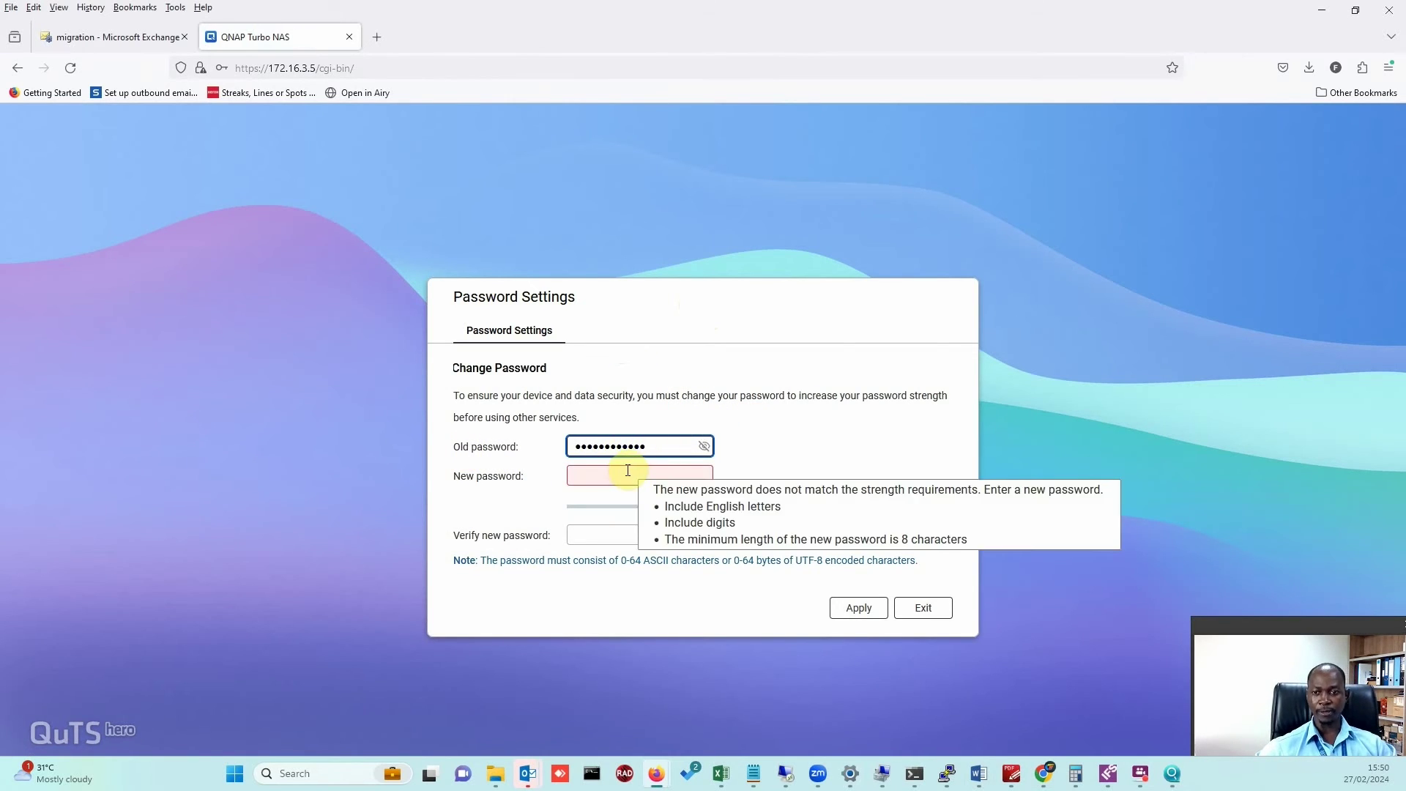
pyautogui.click(627, 470)
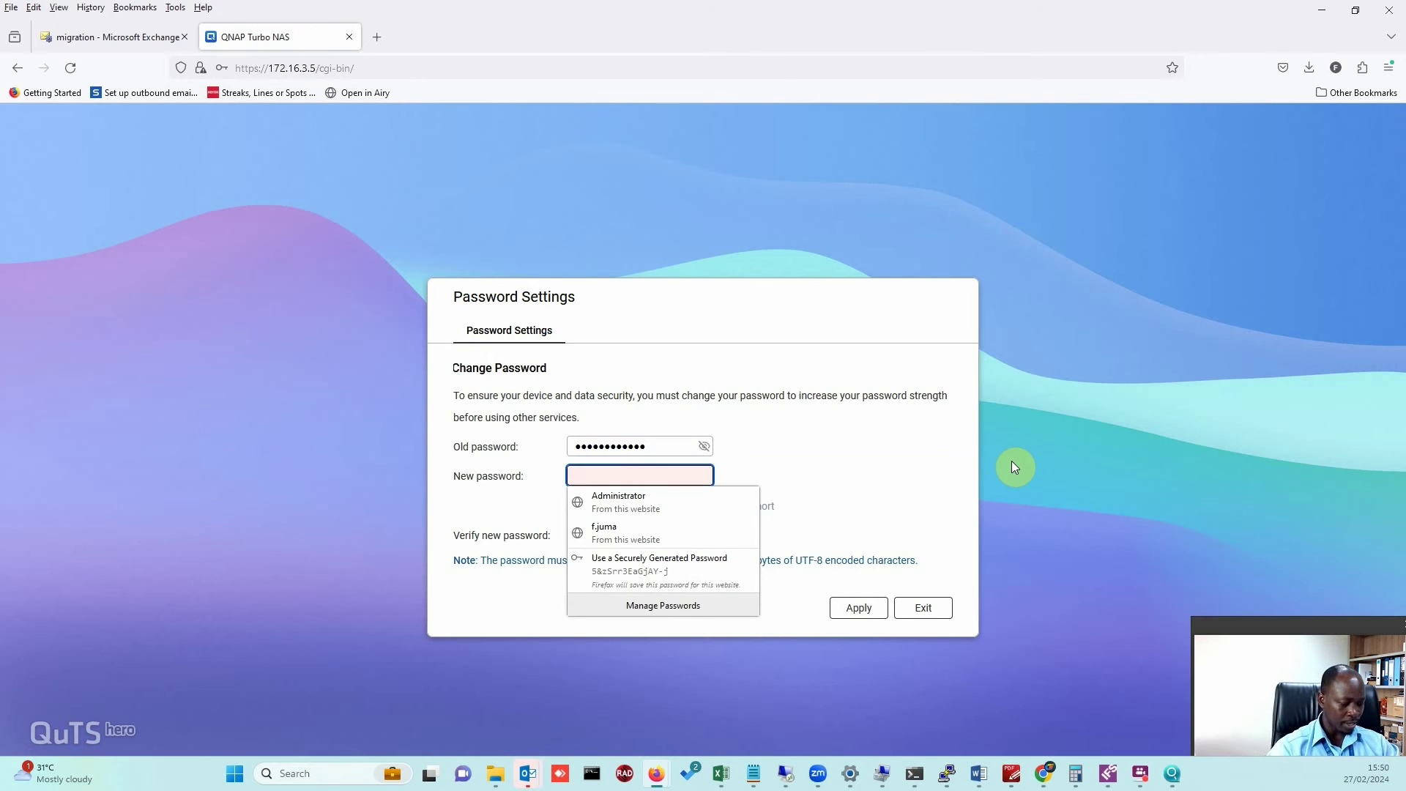
pyautogui.write('••••••••••••')
pyautogui.press('Tab')
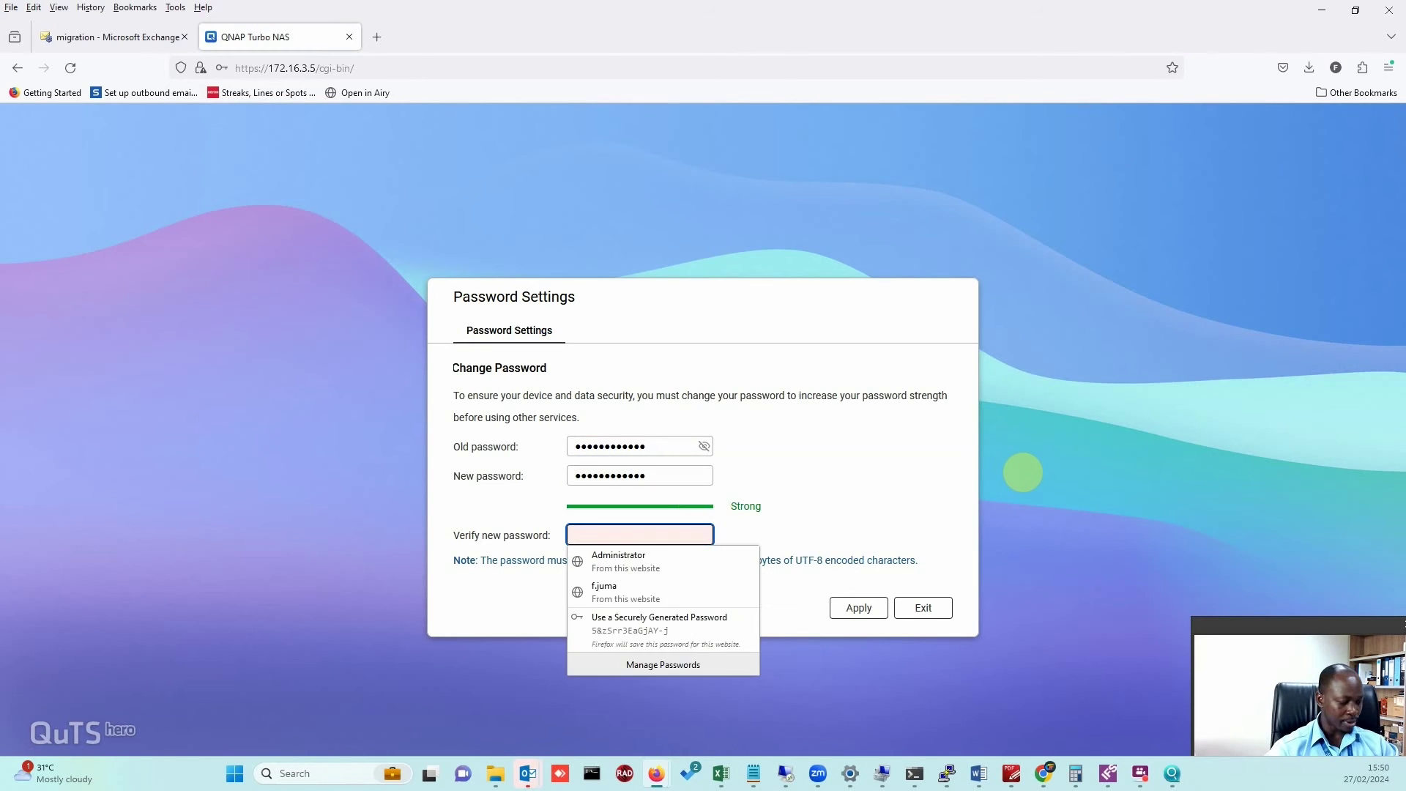
pyautogui.write('••••••••••••')
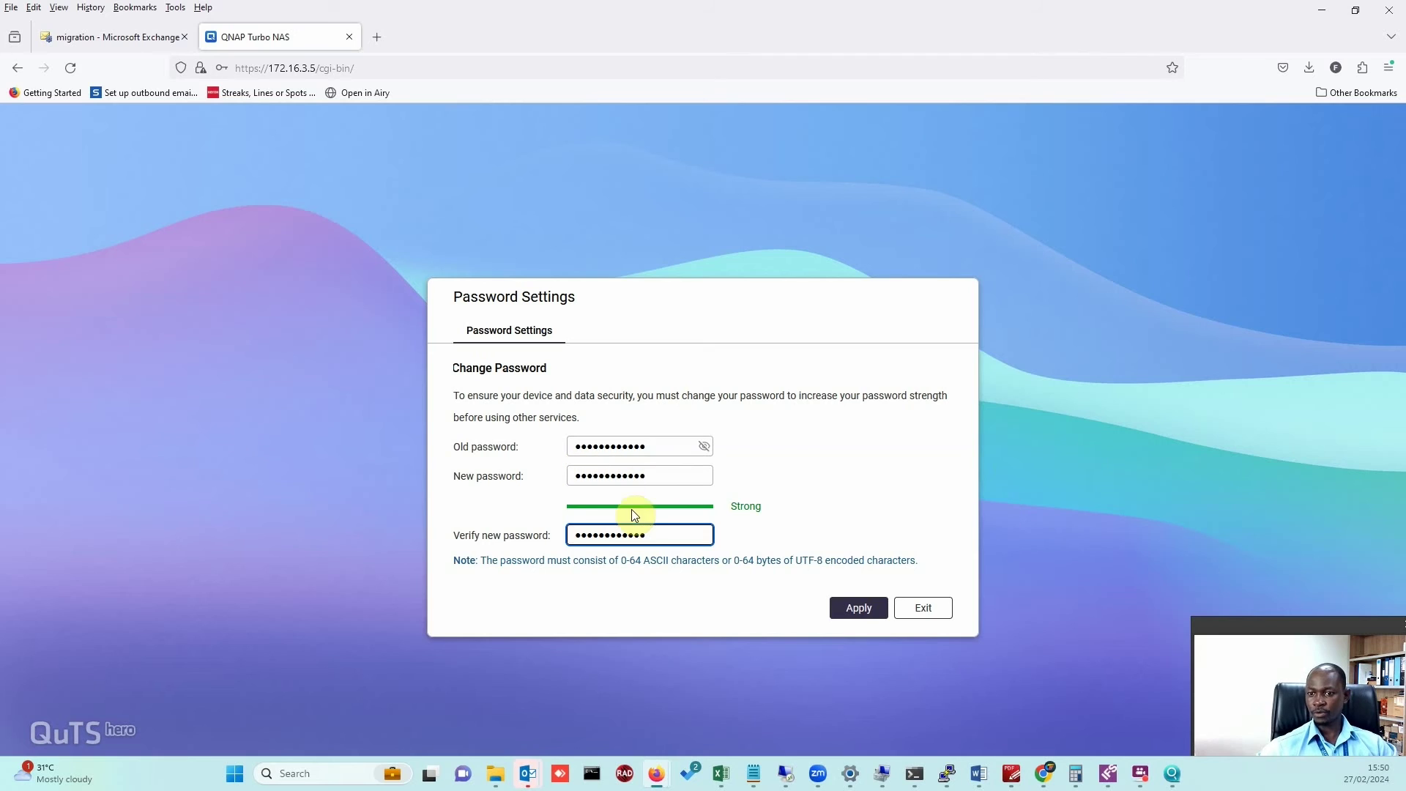
pyautogui.click(857, 607)
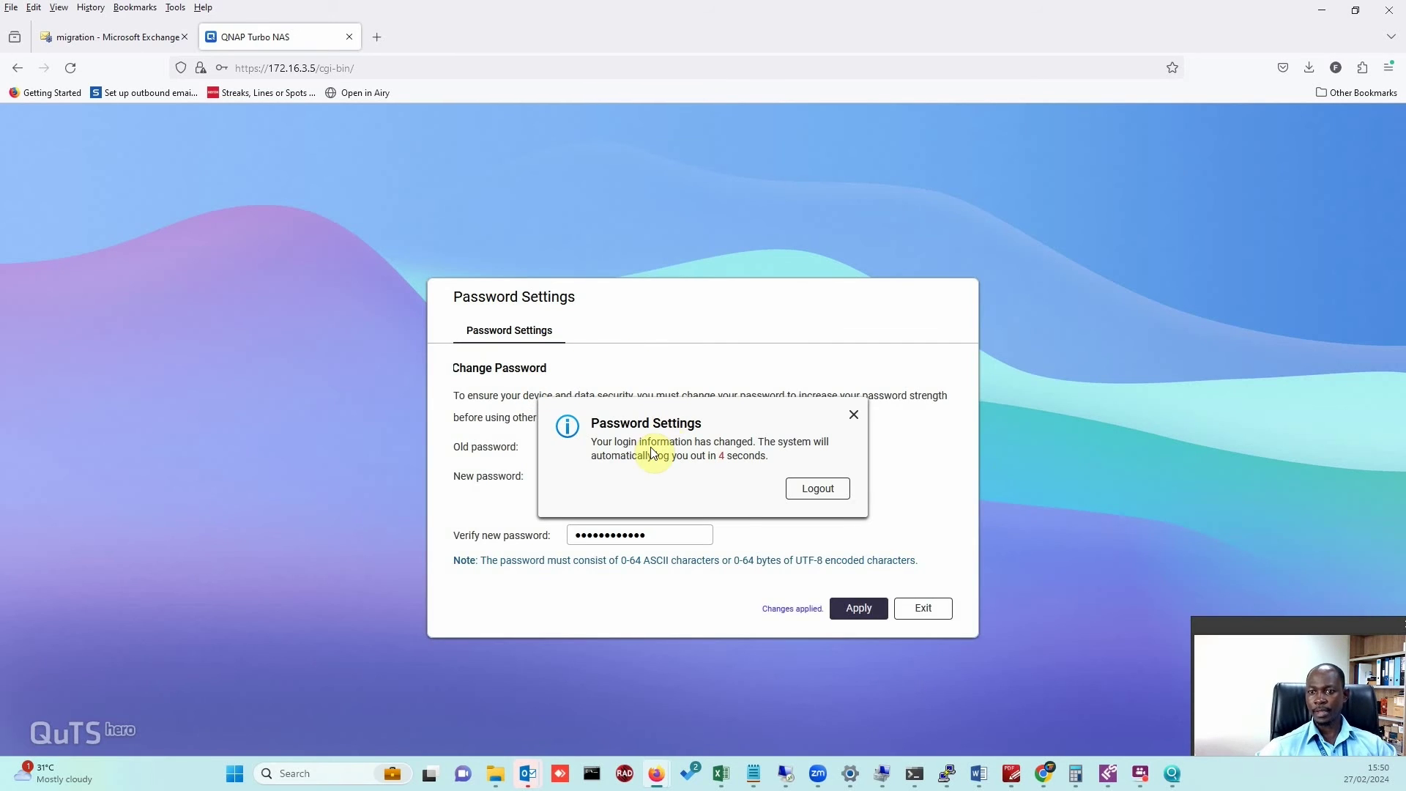
pyautogui.click(823, 483)
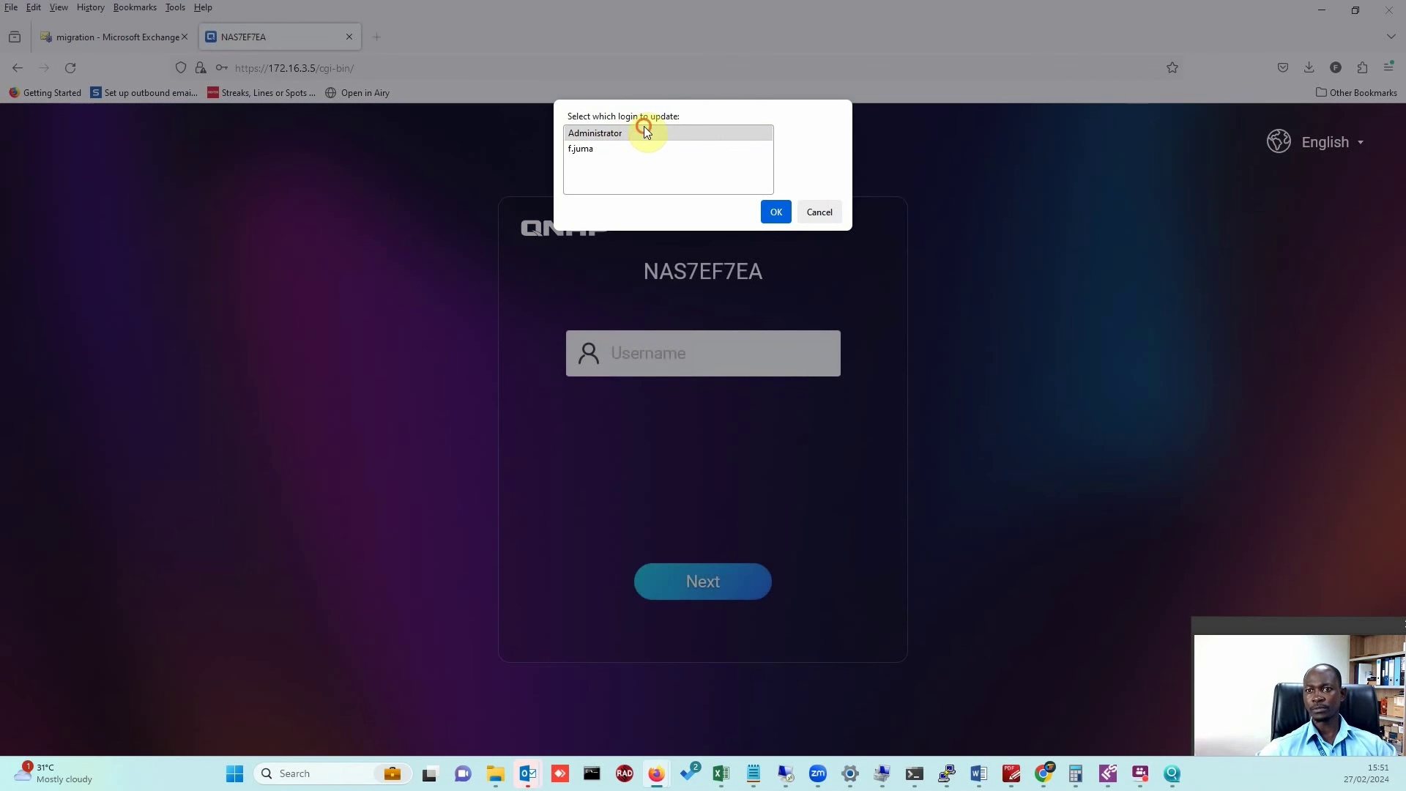
# Choose the saved Administrator login, then sign in as admin with the new password.
pyautogui.doubleClick(644, 130)
pyautogui.click(637, 349)
pyautogui.write('adm1n')
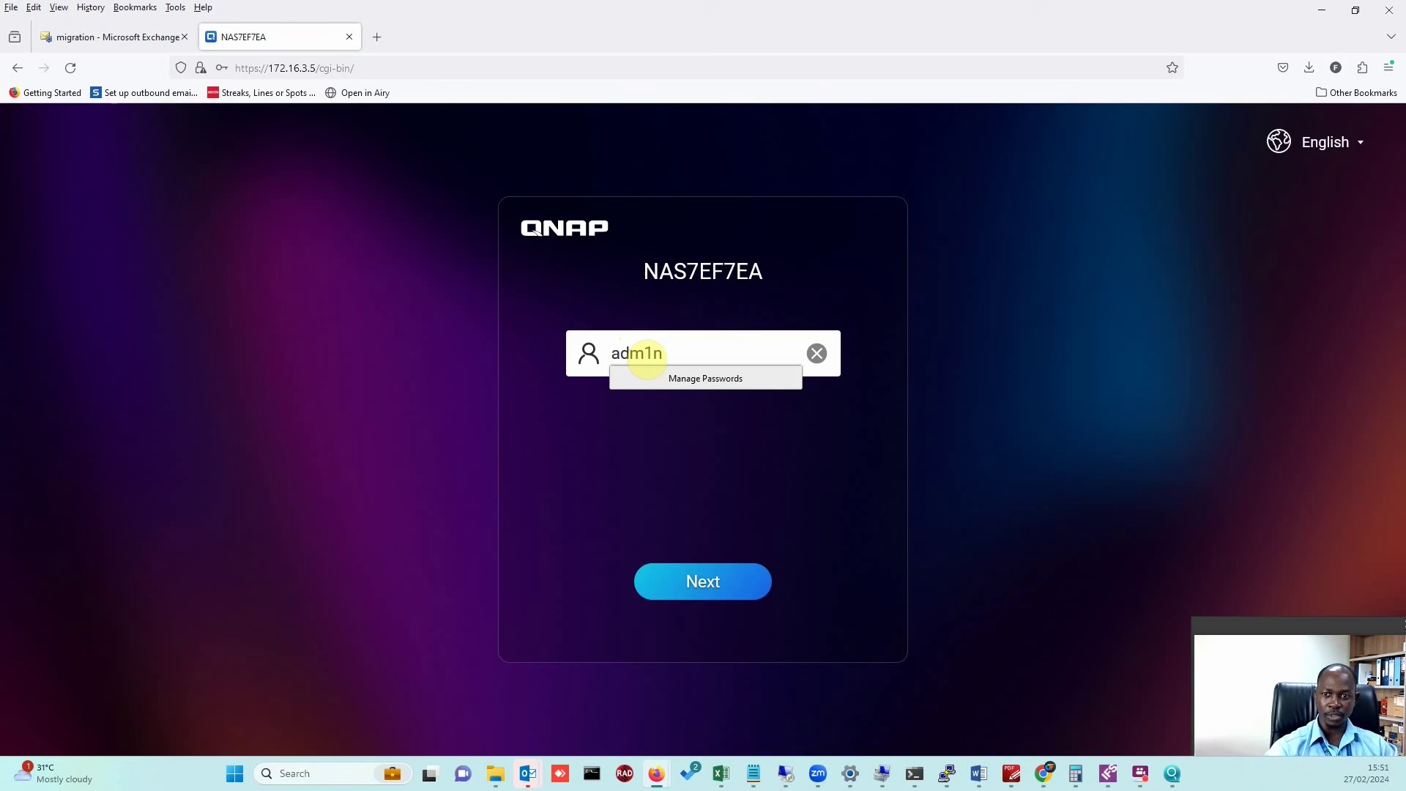
pyautogui.press('BackSpace')
pyautogui.press('BackSpace')
pyautogui.press('BackSpace')
pyautogui.press('BackSpace')
pyautogui.write('adm')
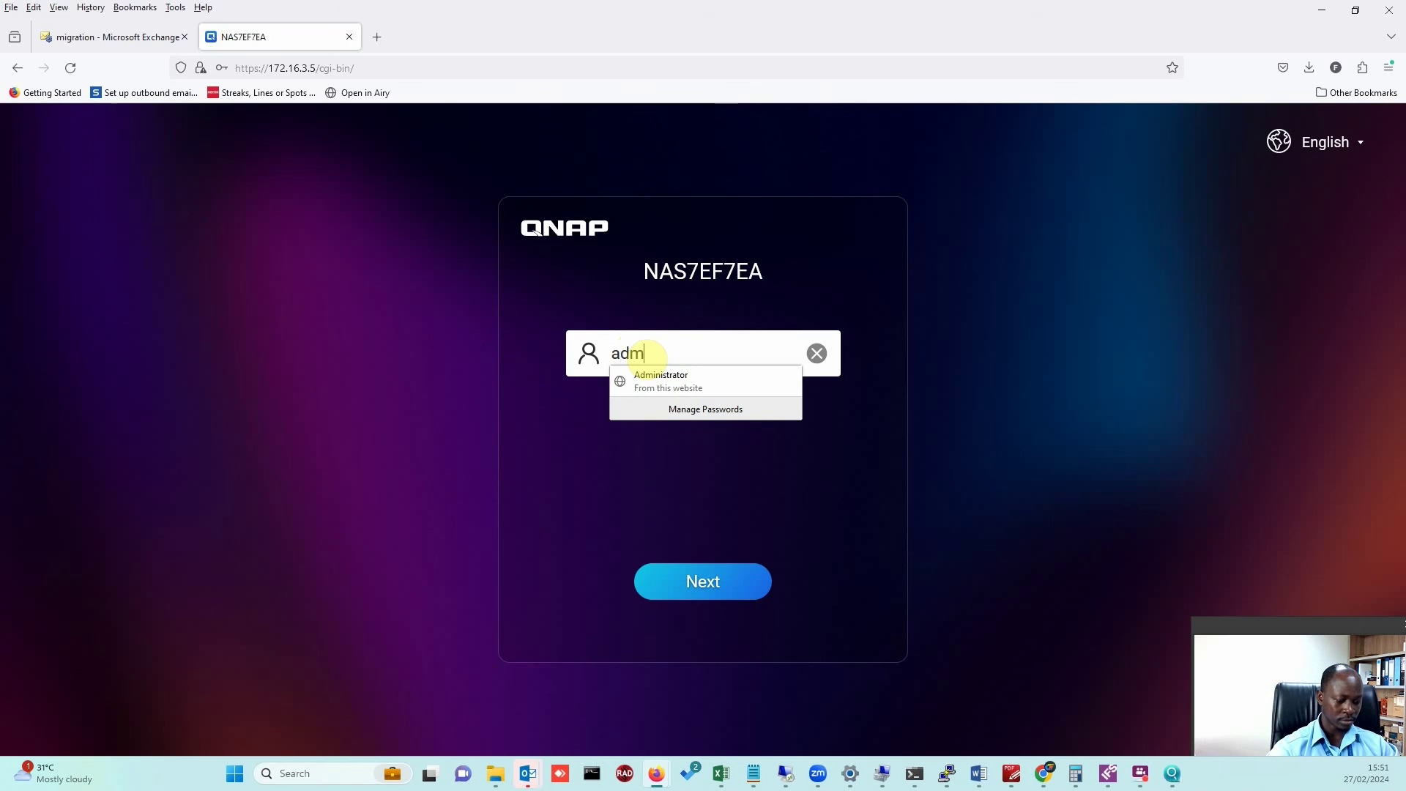
pyautogui.write('in')
pyautogui.press('Return')
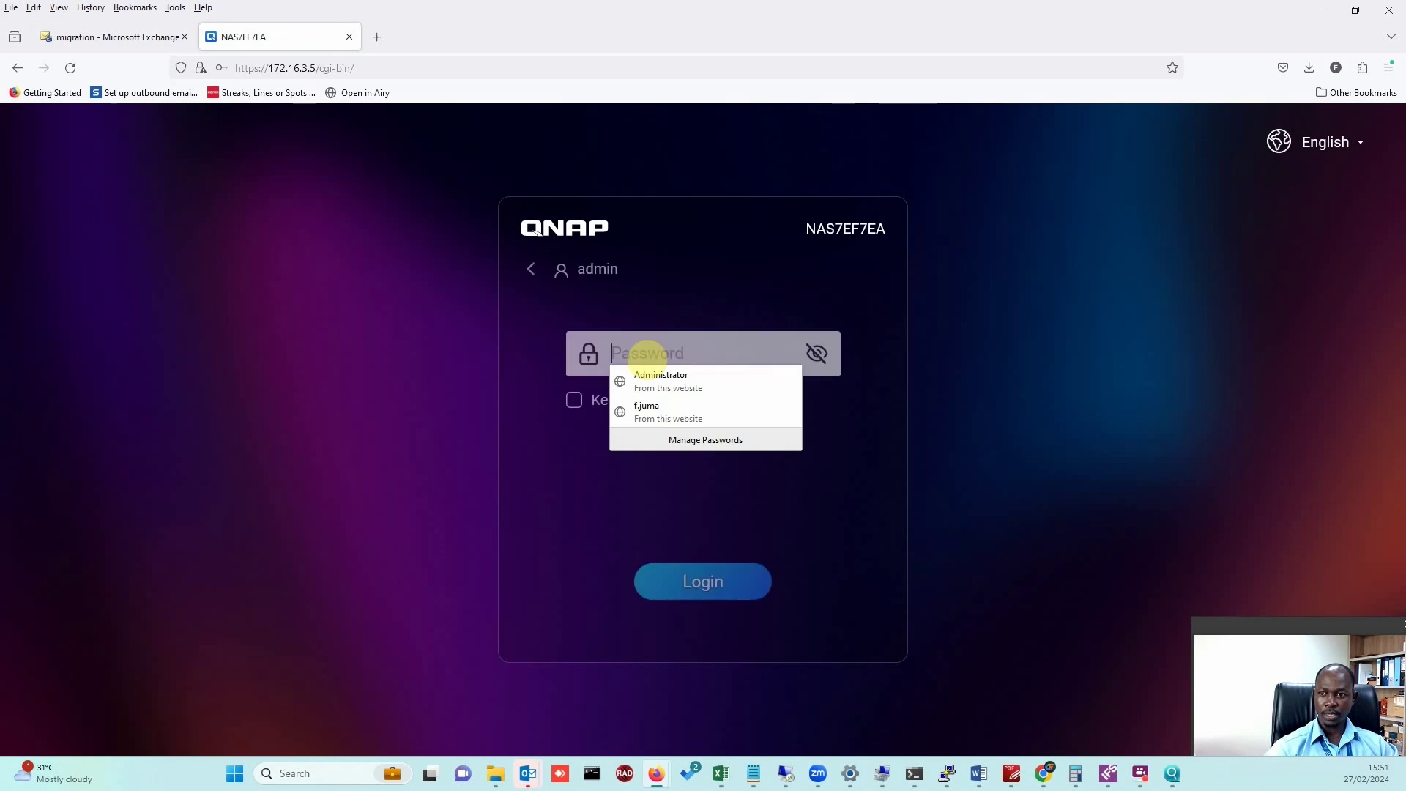
pyautogui.write('**')
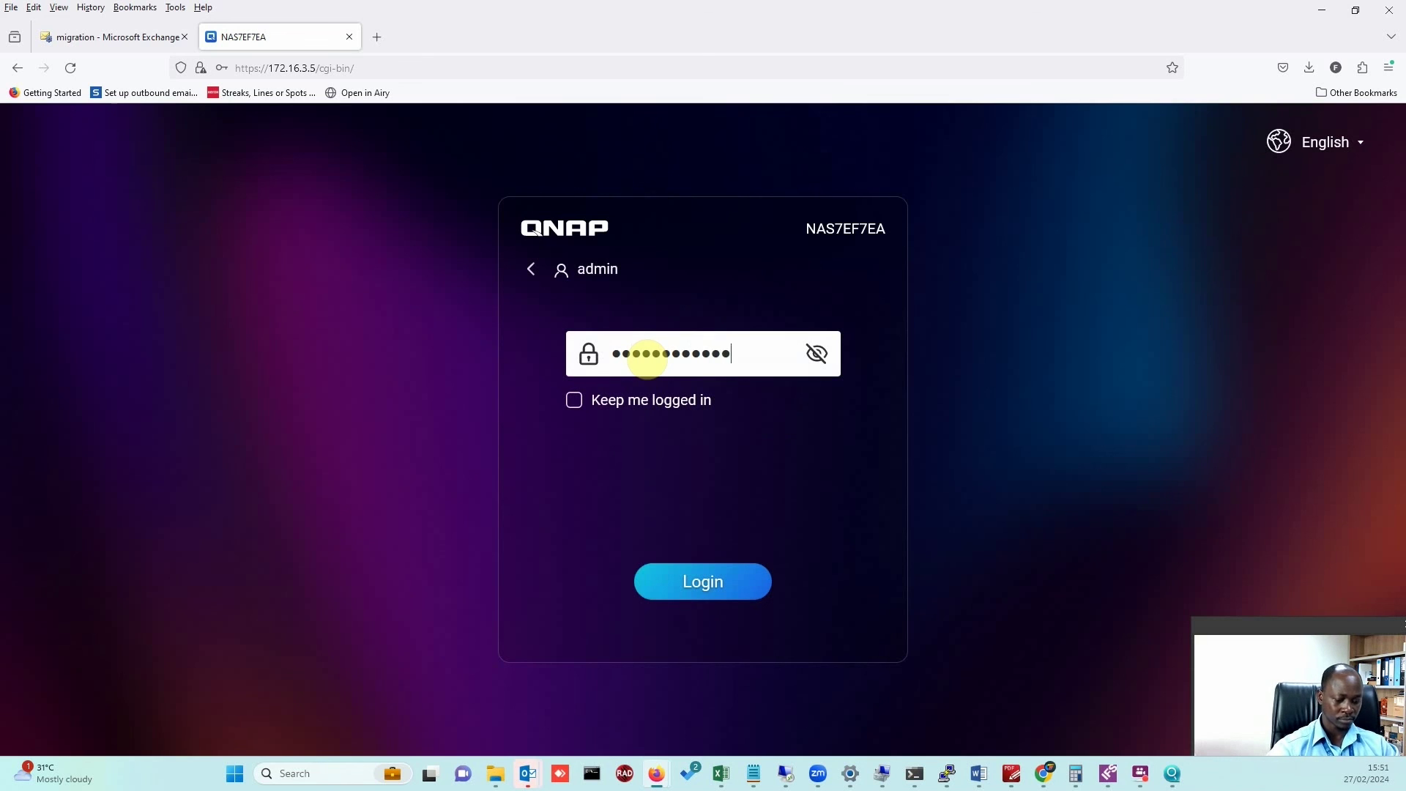
pyautogui.press('Return')
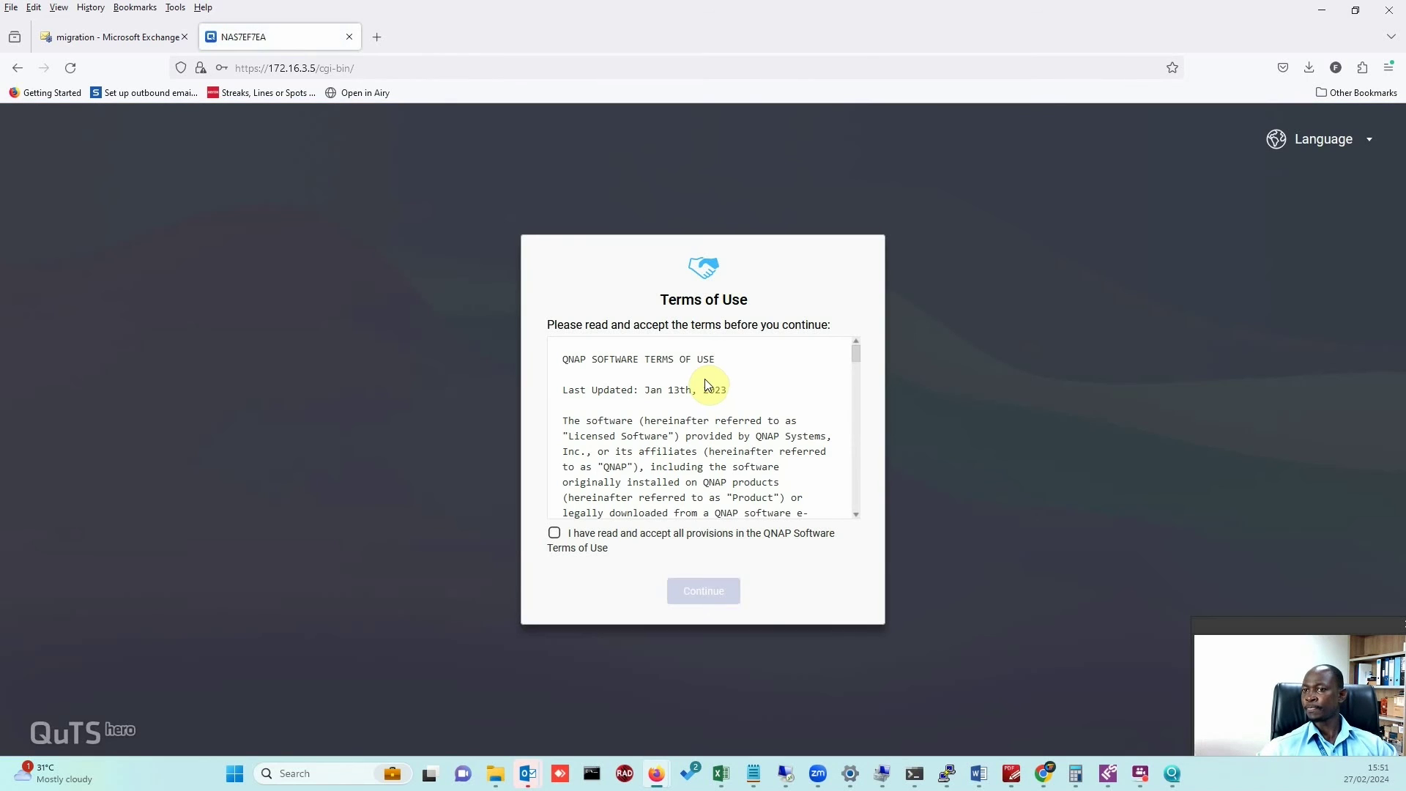